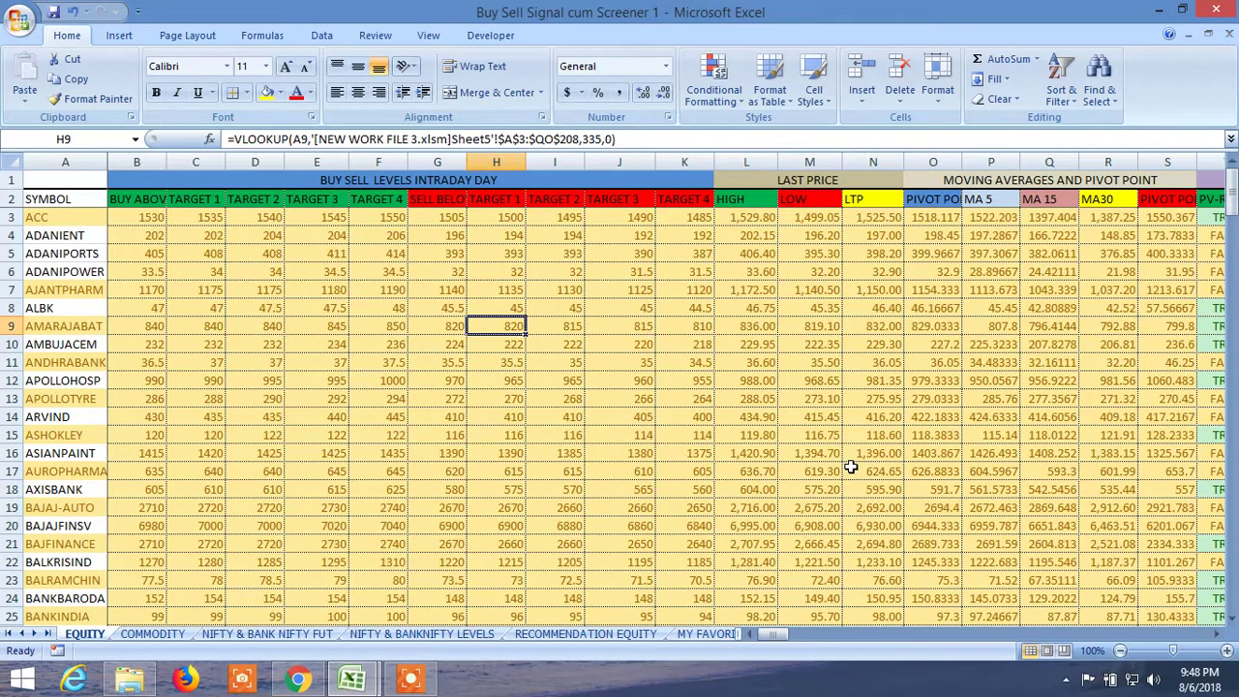
Step: Turn on filtering for the header row 2 of the EQUITY sheet
{"action": "left_click", "coordinate": [11, 199]}
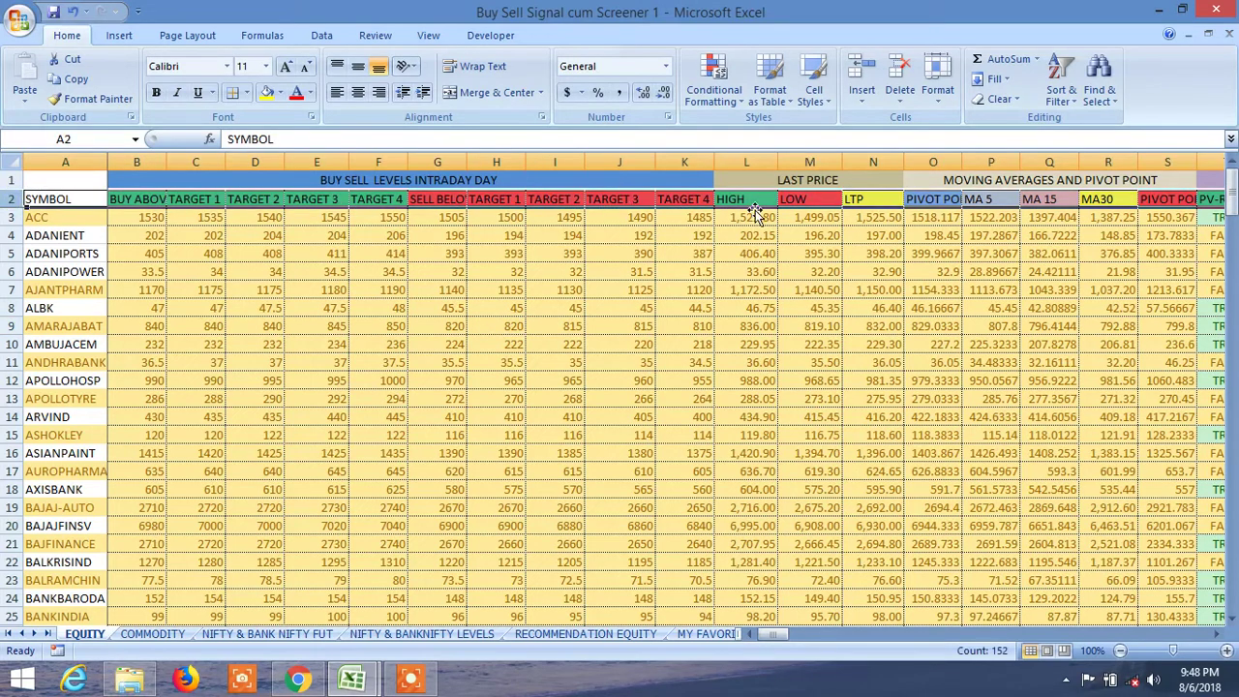
{"action": "left_click", "coordinate": [327, 39]}
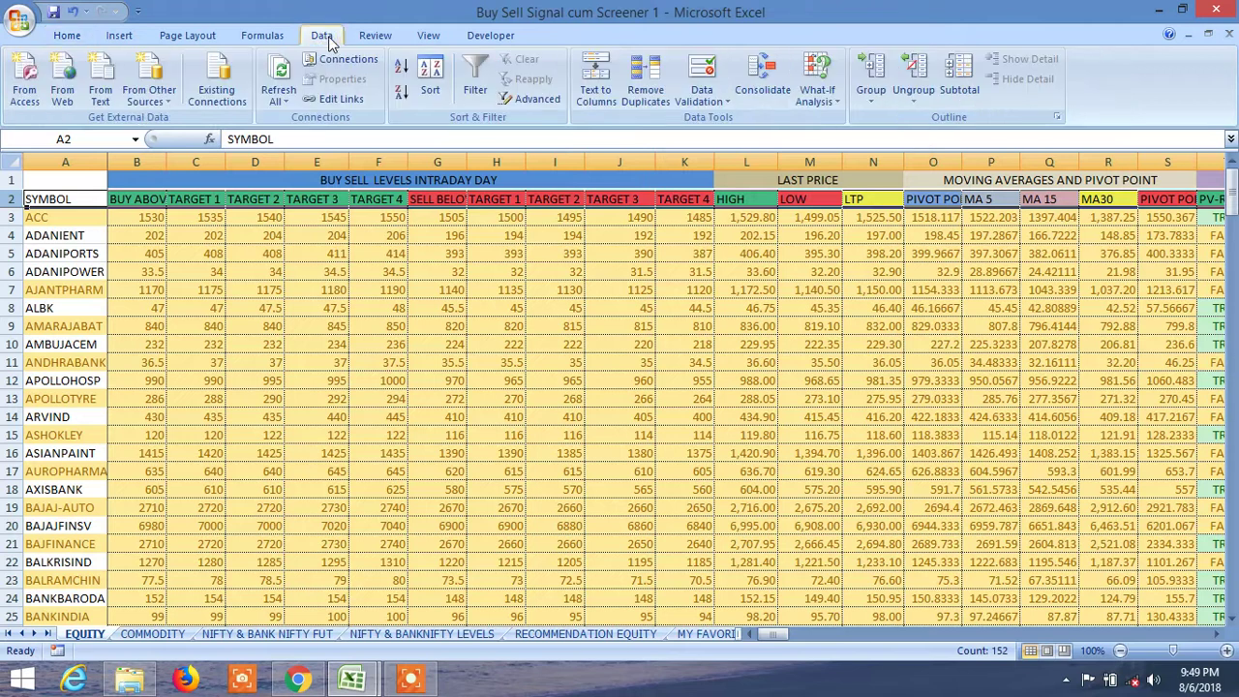
{"action": "left_click", "coordinate": [474, 67]}
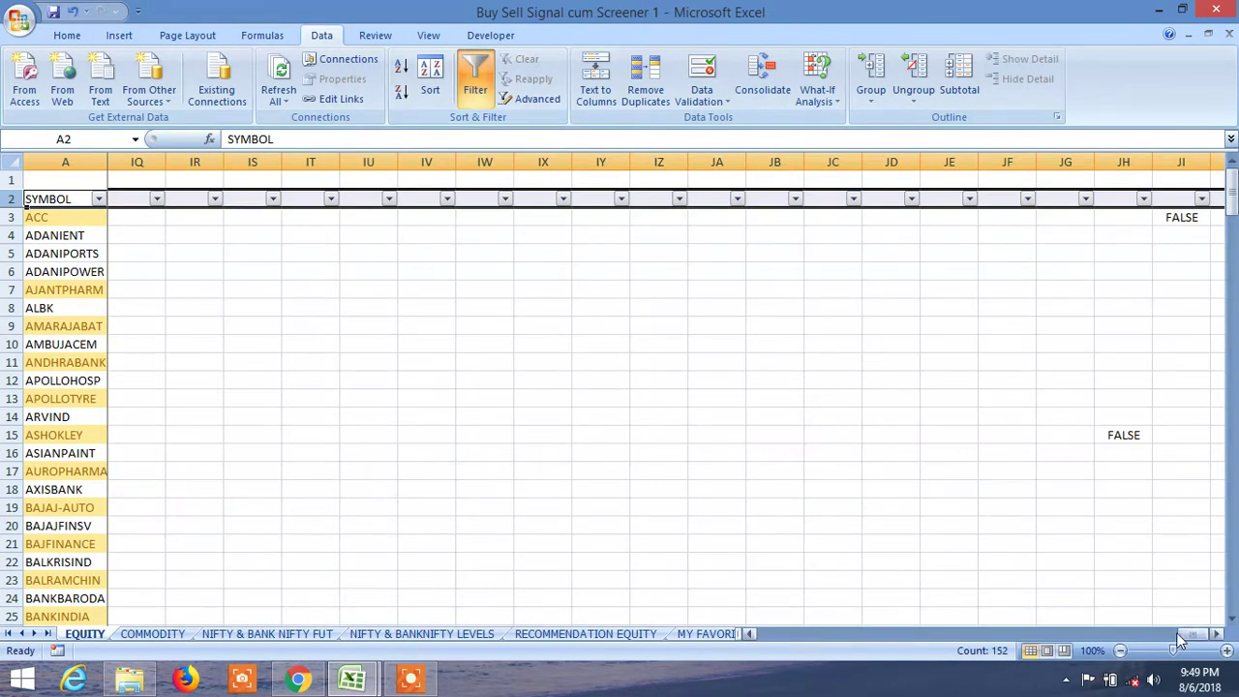
Step: Filter the BUY column under PROBABILITY 1 to exclude FALSE and keep only 0
{"action": "left_click", "coordinate": [1145, 633]}
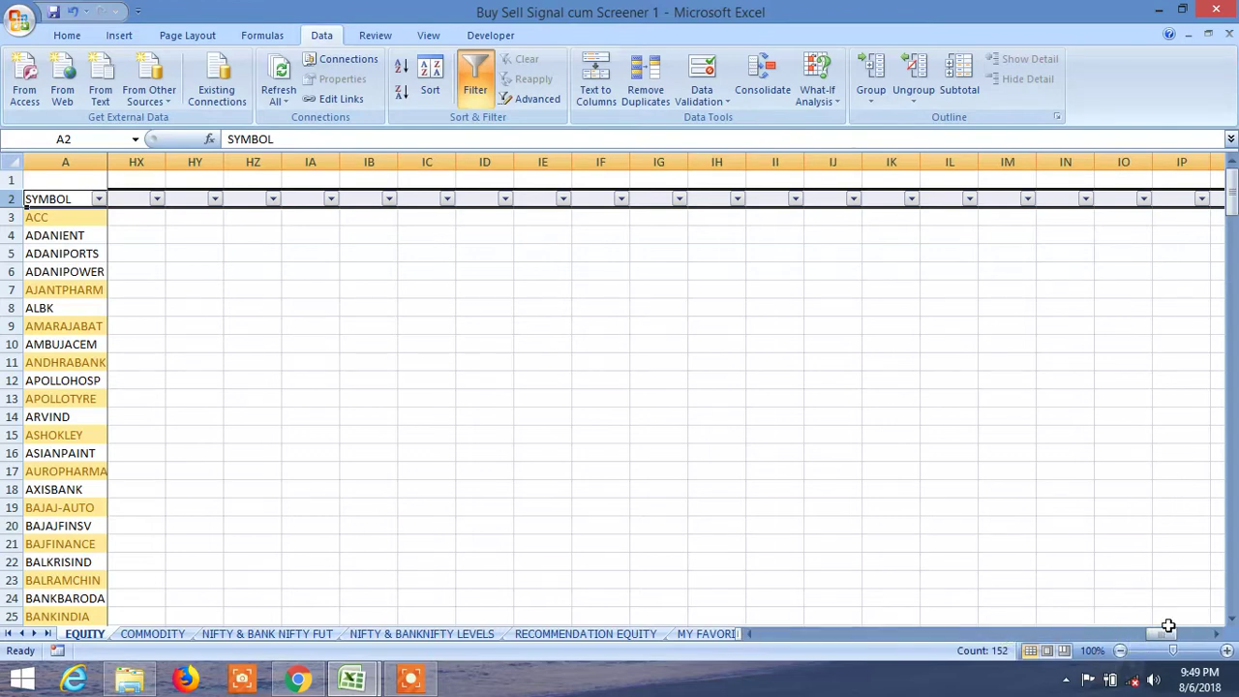
{"action": "left_click_drag", "start_coordinate": [1161, 634], "coordinate": [836, 644]}
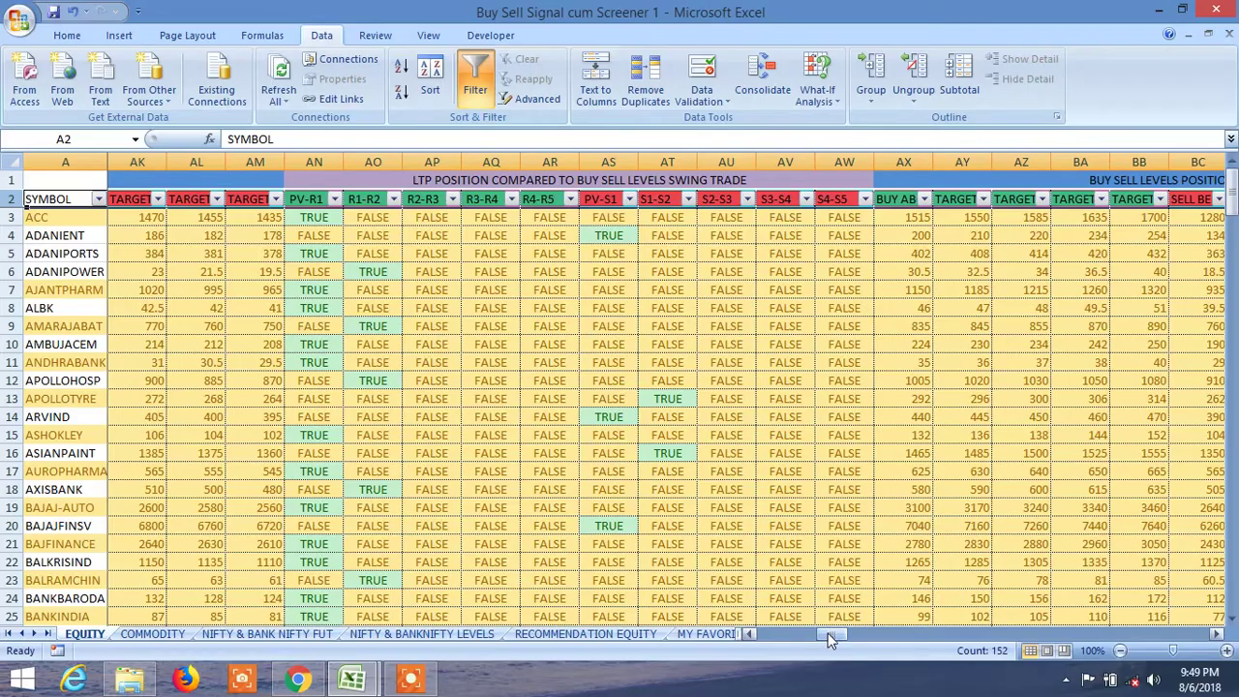
{"action": "left_click_drag", "start_coordinate": [830, 639], "coordinate": [1009, 637]}
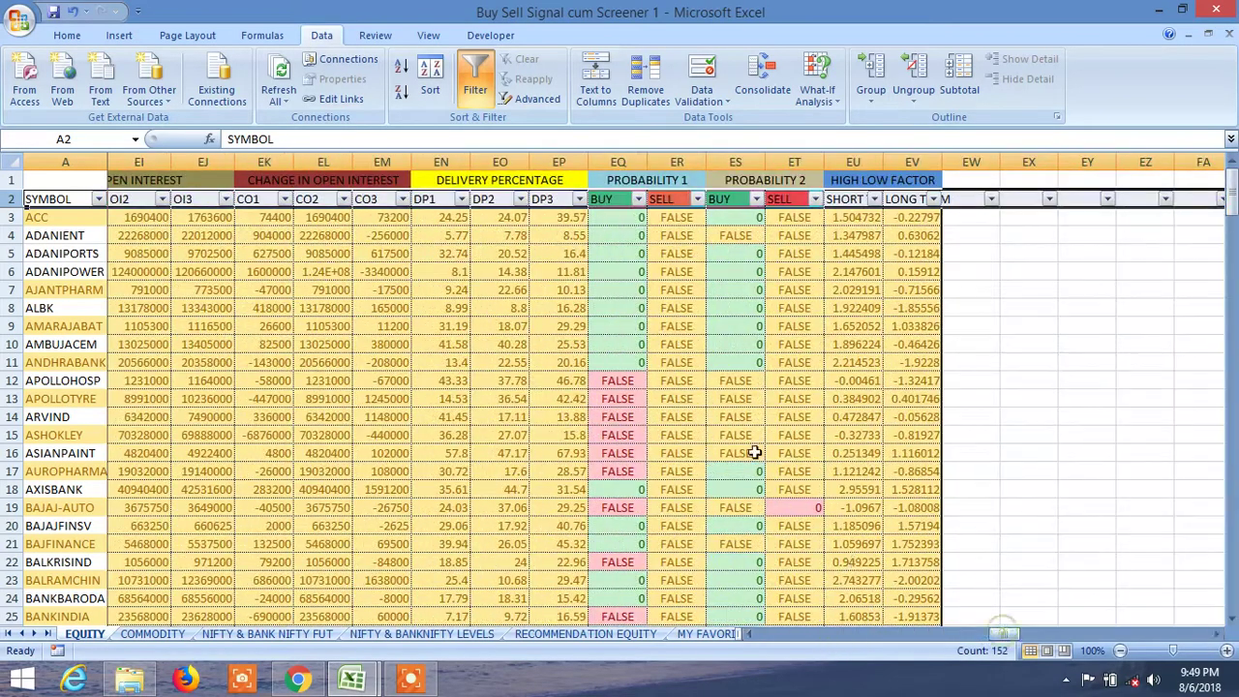
{"action": "left_click", "coordinate": [639, 199]}
{"action": "left_click", "coordinate": [639, 198]}
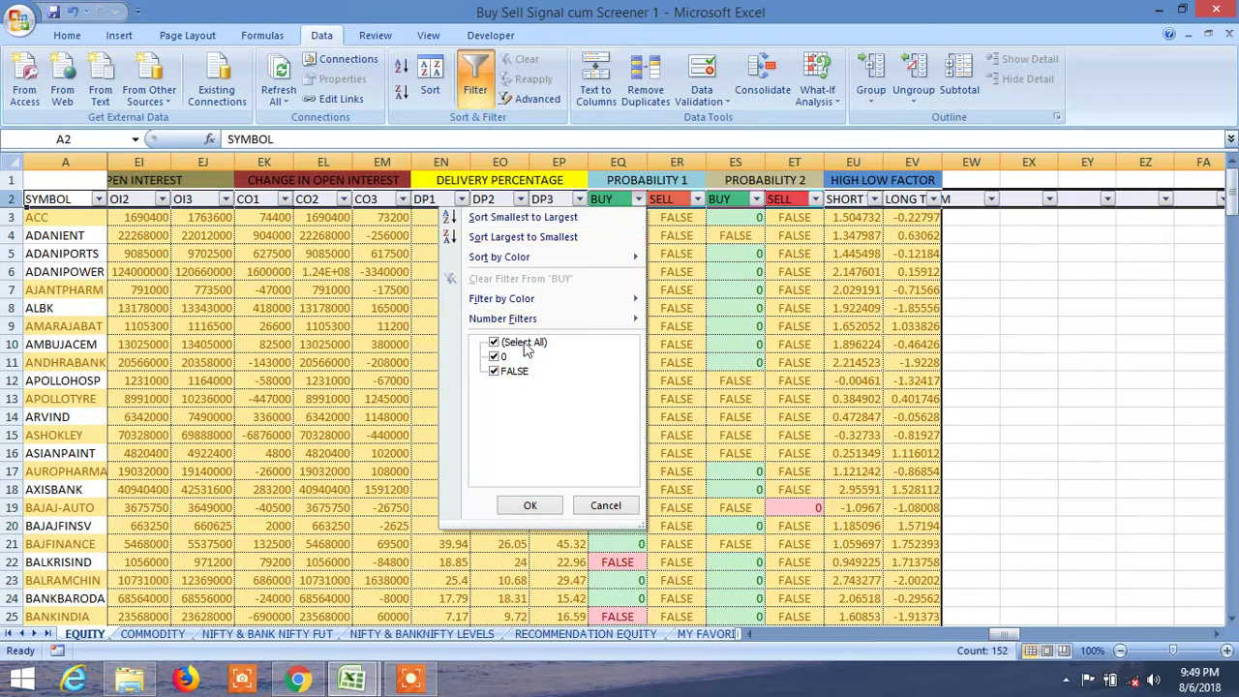
{"action": "left_click", "coordinate": [493, 372]}
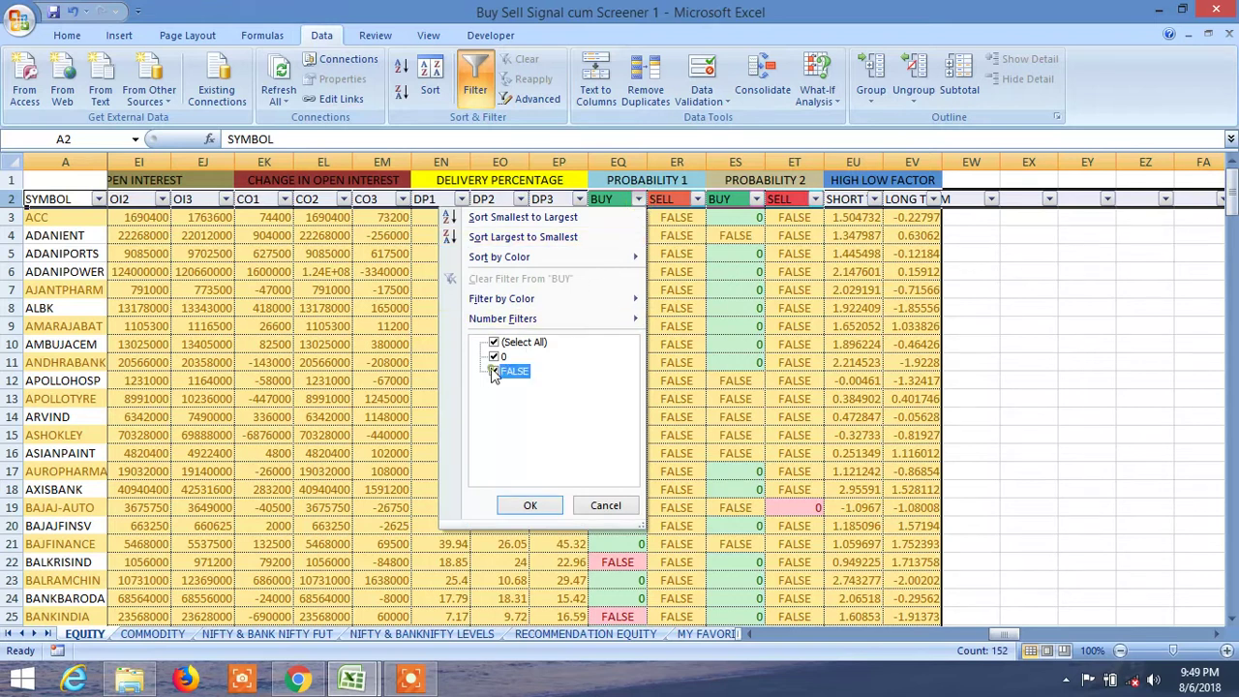
{"action": "left_click", "coordinate": [530, 505]}
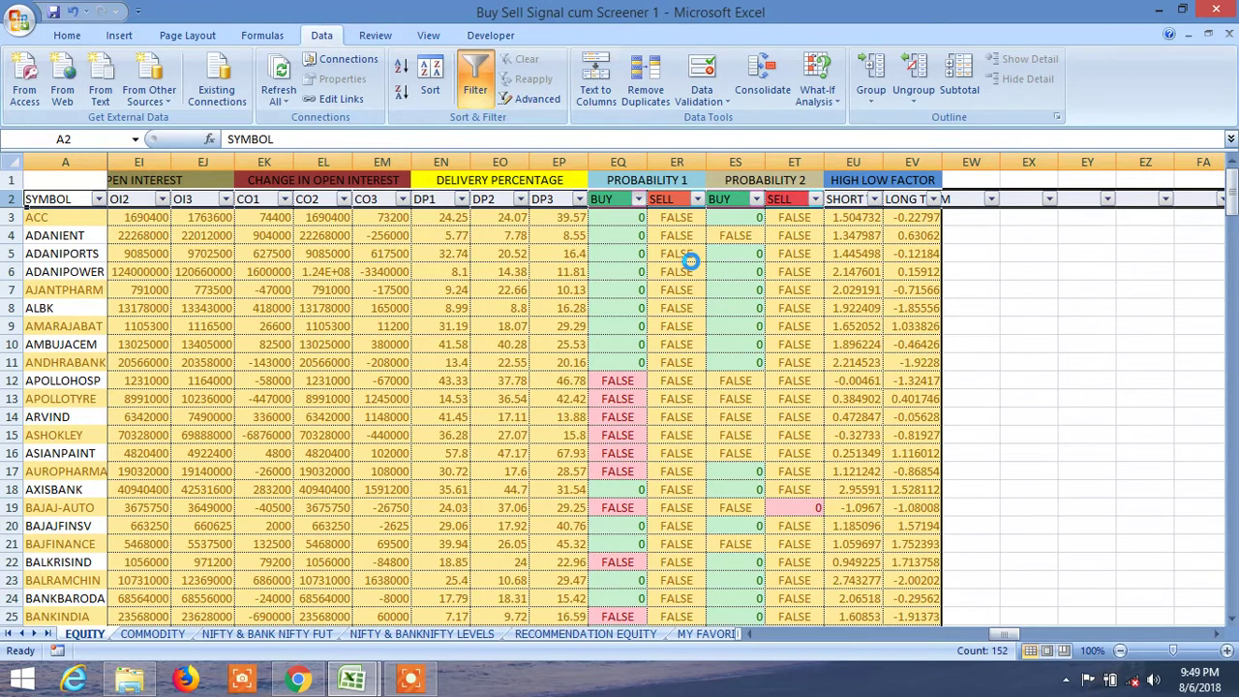
Step: Filter the BUY column under PROBABILITY 2 to exclude FALSE and keep only 0
{"action": "left_click", "coordinate": [756, 199]}
{"action": "left_click", "coordinate": [610, 372]}
{"action": "left_click", "coordinate": [647, 505]}
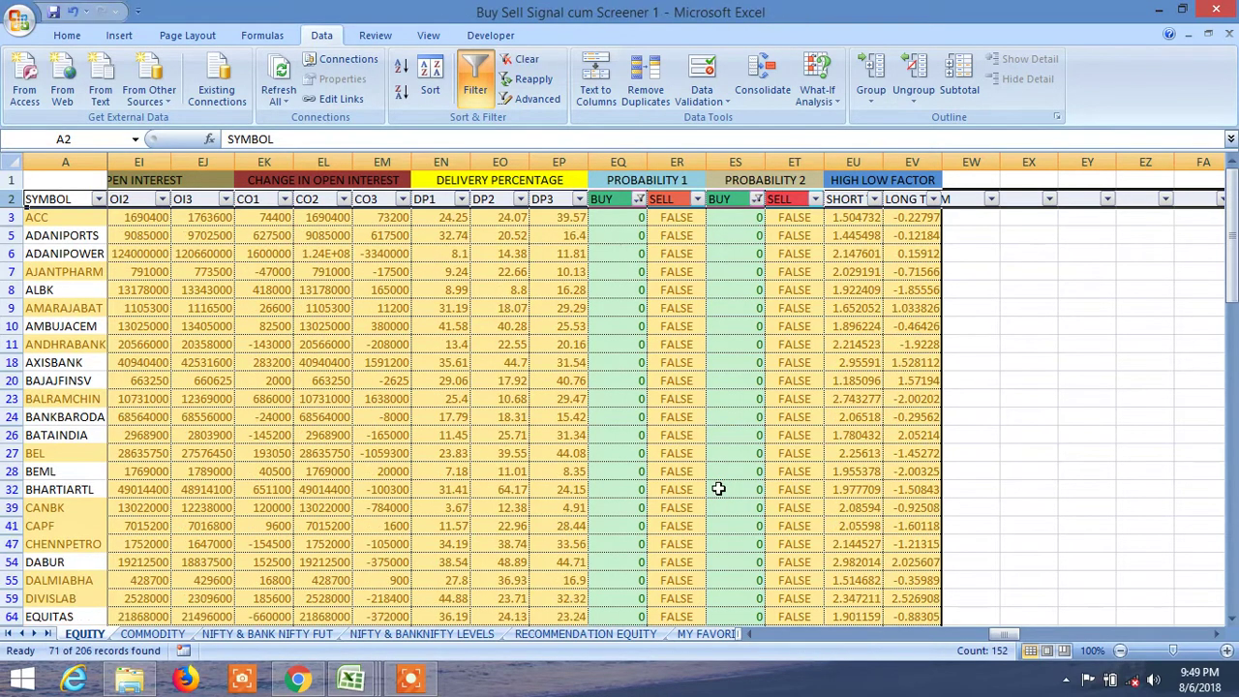
Step: Filter the NEW 1W HIGH column under NEW HIGH LOWS to exclude FALSE and keep only 0
{"action": "left_click", "coordinate": [977, 639]}
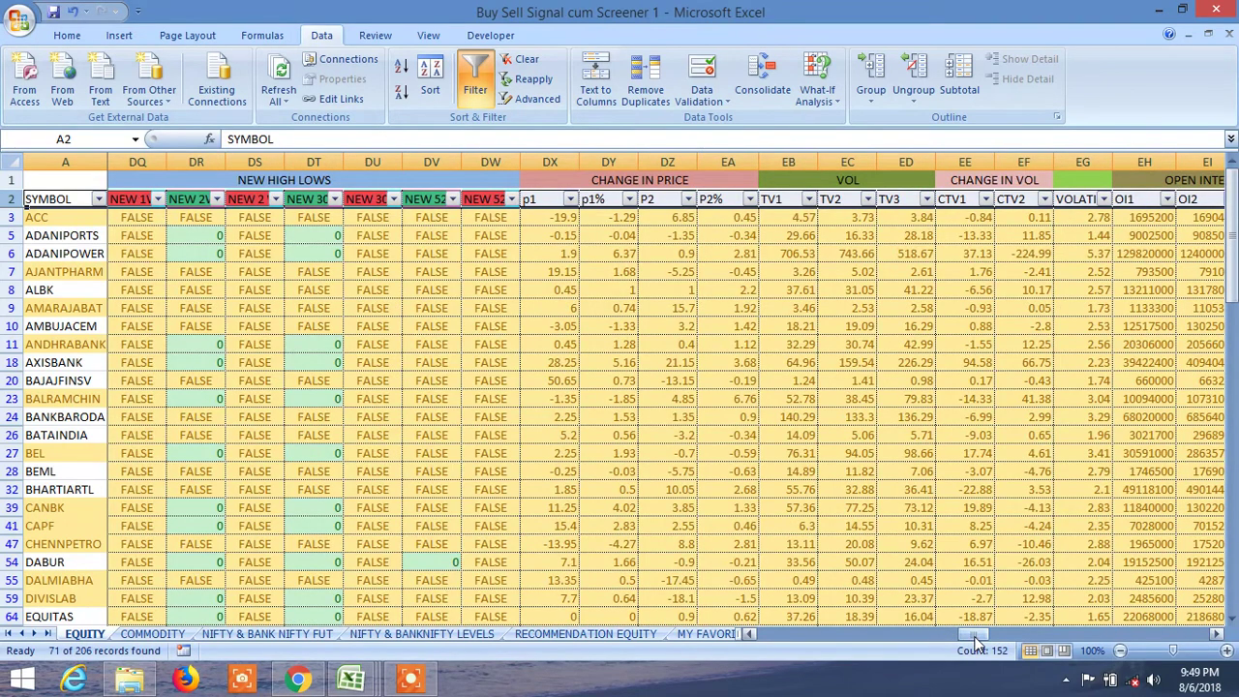
{"action": "left_click_drag", "start_coordinate": [968, 638], "coordinate": [960, 635]}
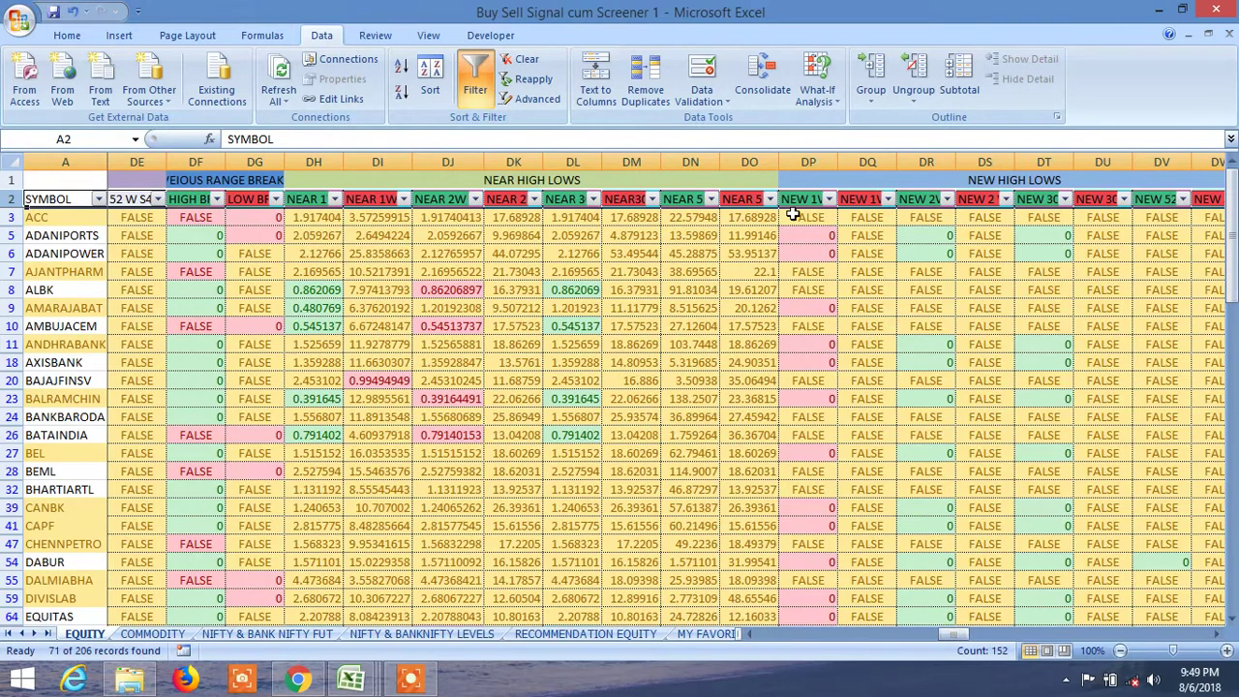
{"action": "left_click", "coordinate": [828, 199]}
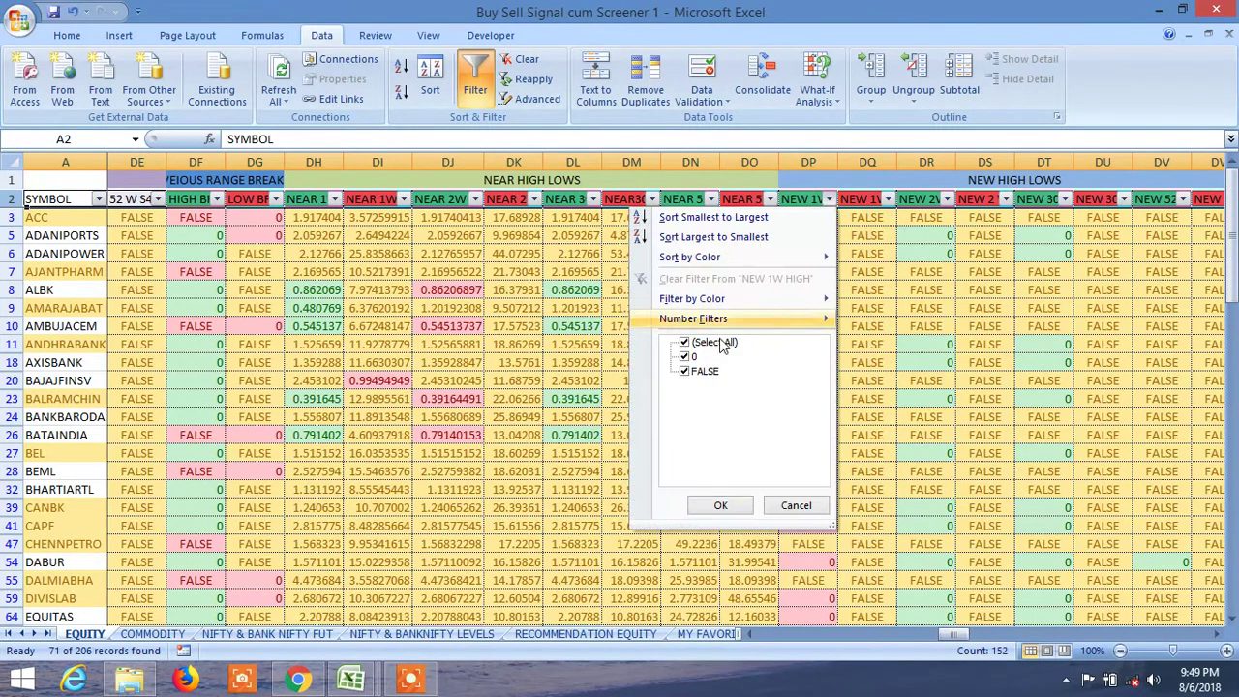
{"action": "left_click", "coordinate": [684, 372]}
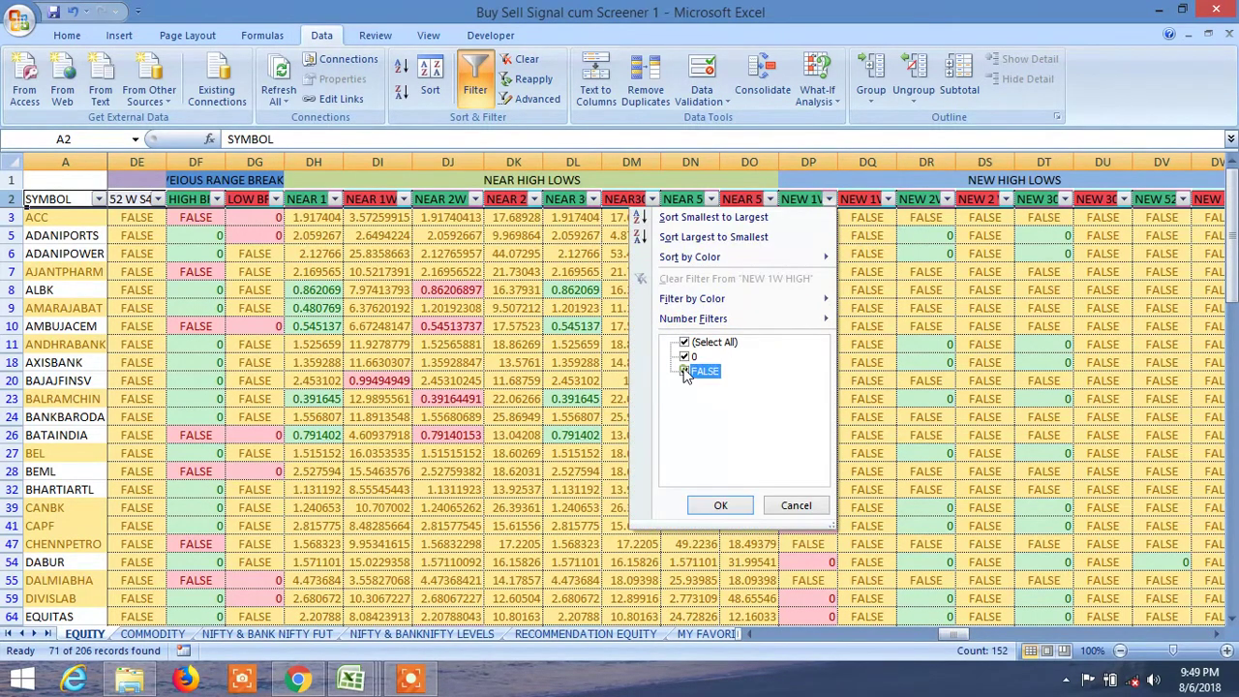
{"action": "left_click", "coordinate": [718, 505]}
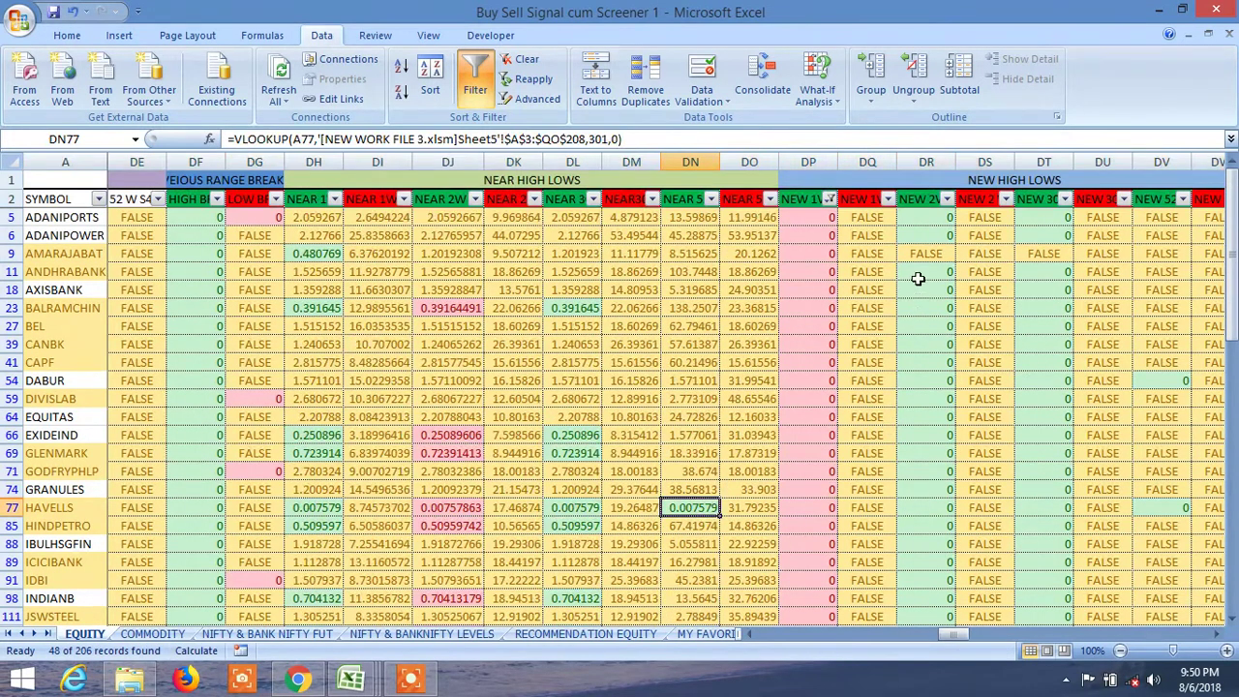
Step: Exclude FALSE from the NEW 2W HIGH column, and apply the NEW 30D HIGH filter with its only value, 0, kept selected
{"action": "left_click", "coordinate": [946, 200]}
{"action": "left_click", "coordinate": [946, 200]}
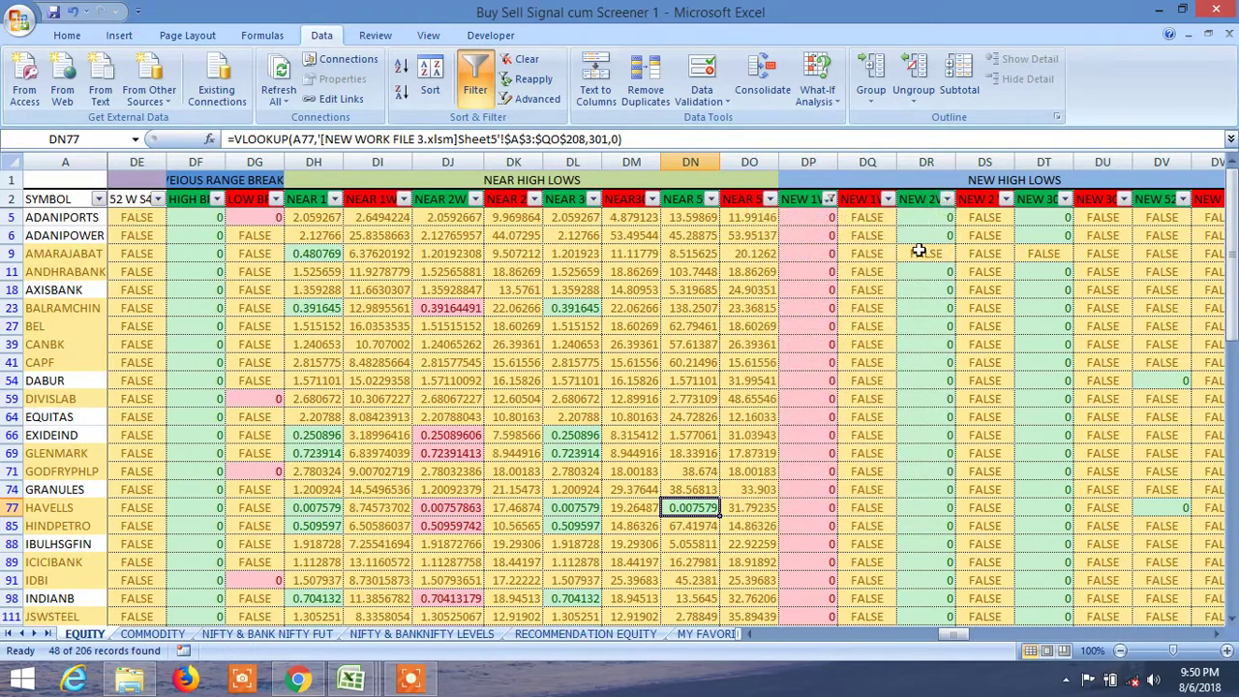
{"action": "left_click", "coordinate": [947, 200]}
{"action": "left_click", "coordinate": [804, 371]}
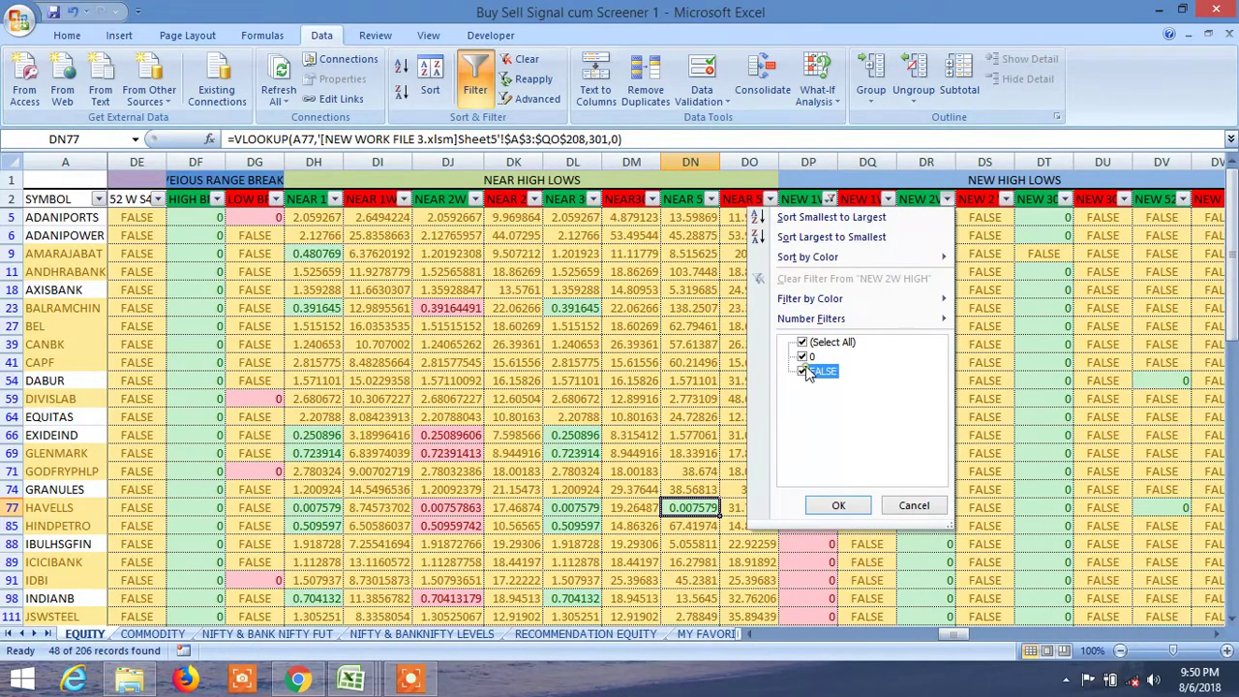
{"action": "left_click", "coordinate": [838, 505]}
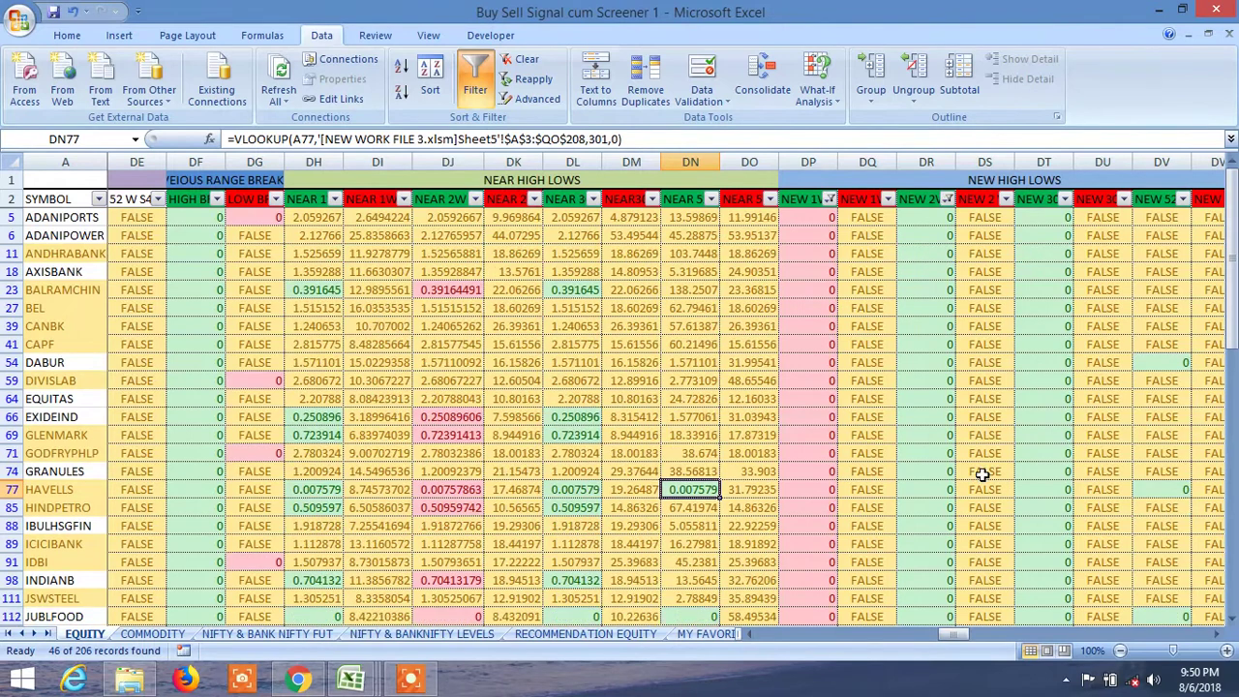
{"action": "left_click", "coordinate": [1065, 199]}
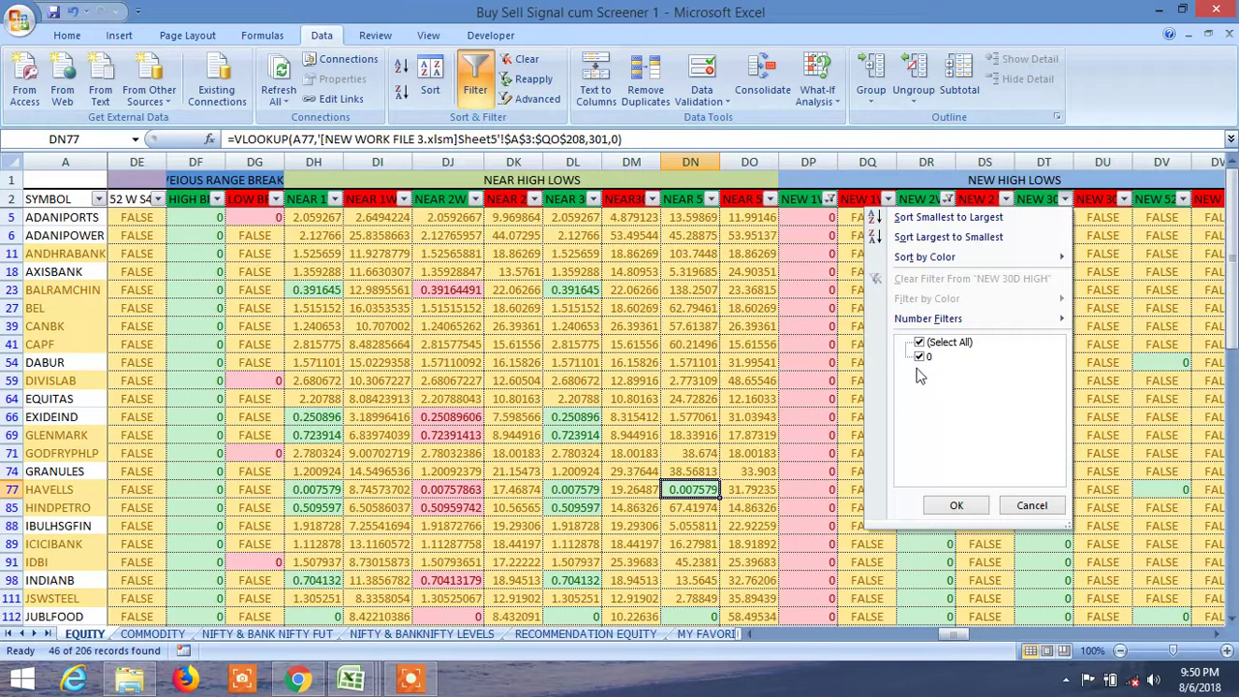
{"action": "left_click", "coordinate": [953, 505]}
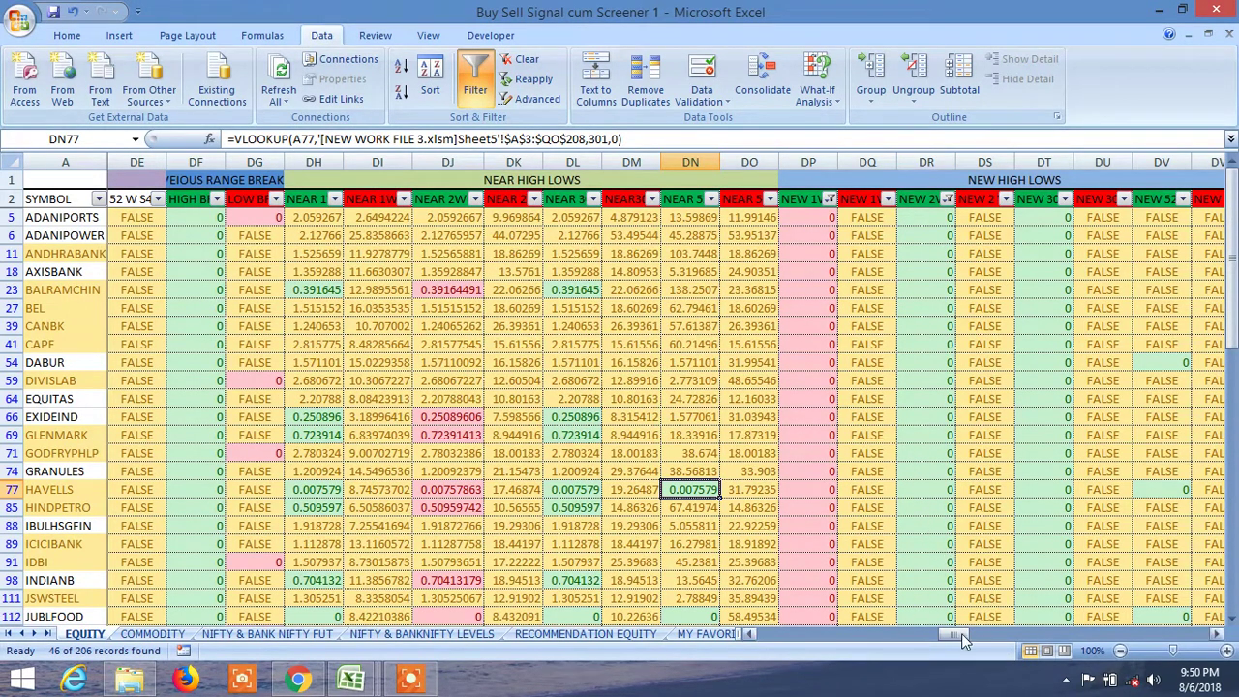
Step: Apply a number filter to the LTP column showing only values greater than 100
{"action": "left_click_drag", "start_coordinate": [960, 632], "coordinate": [776, 632]}
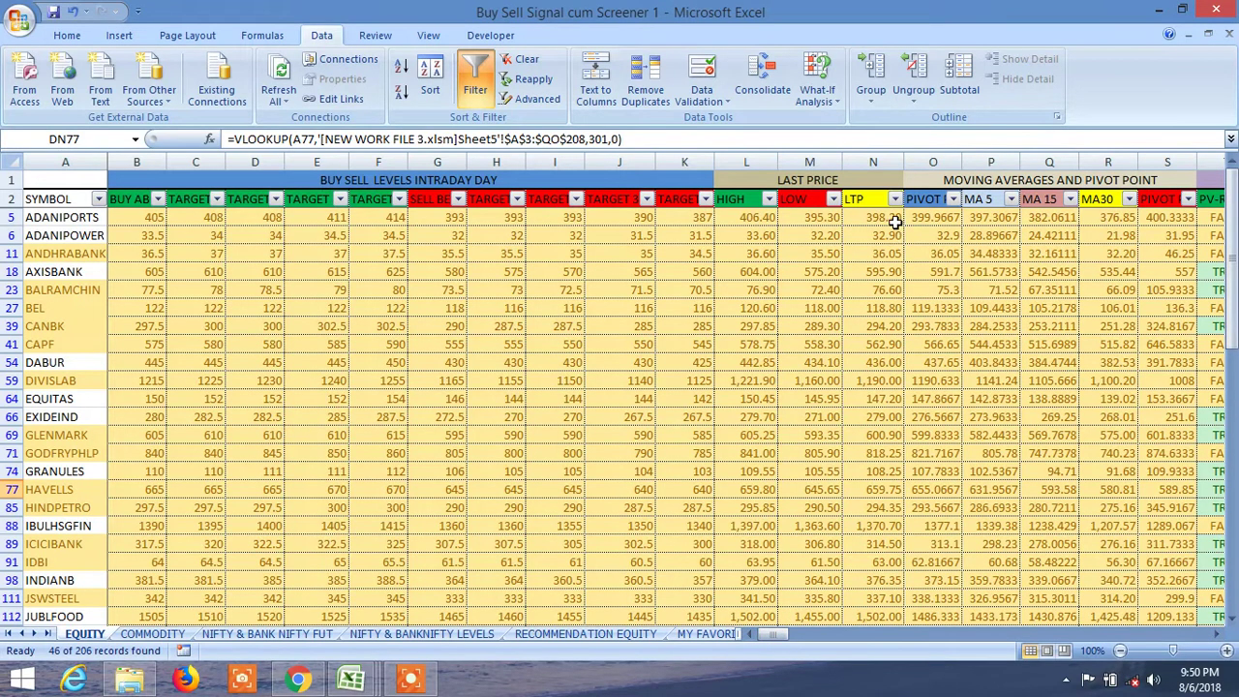
{"action": "left_click", "coordinate": [895, 200]}
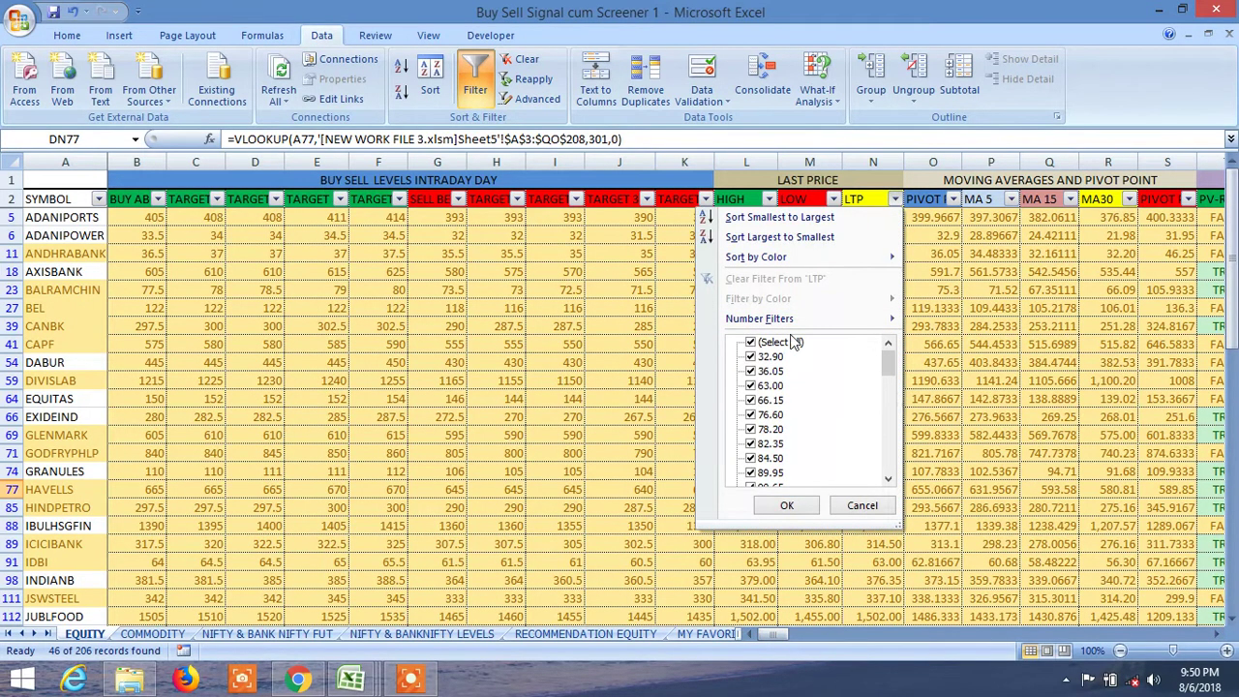
{"action": "mouse_move", "coordinate": [790, 319]}
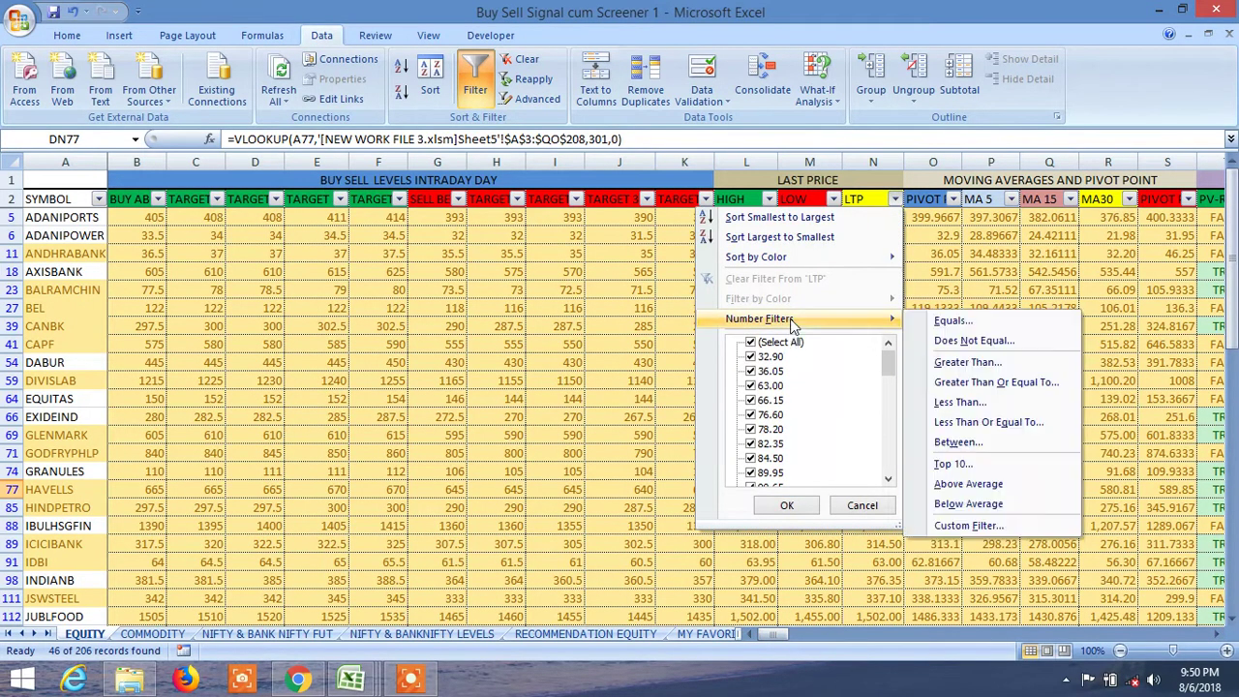
{"action": "left_click", "coordinate": [967, 362]}
{"action": "type", "text": "100"}
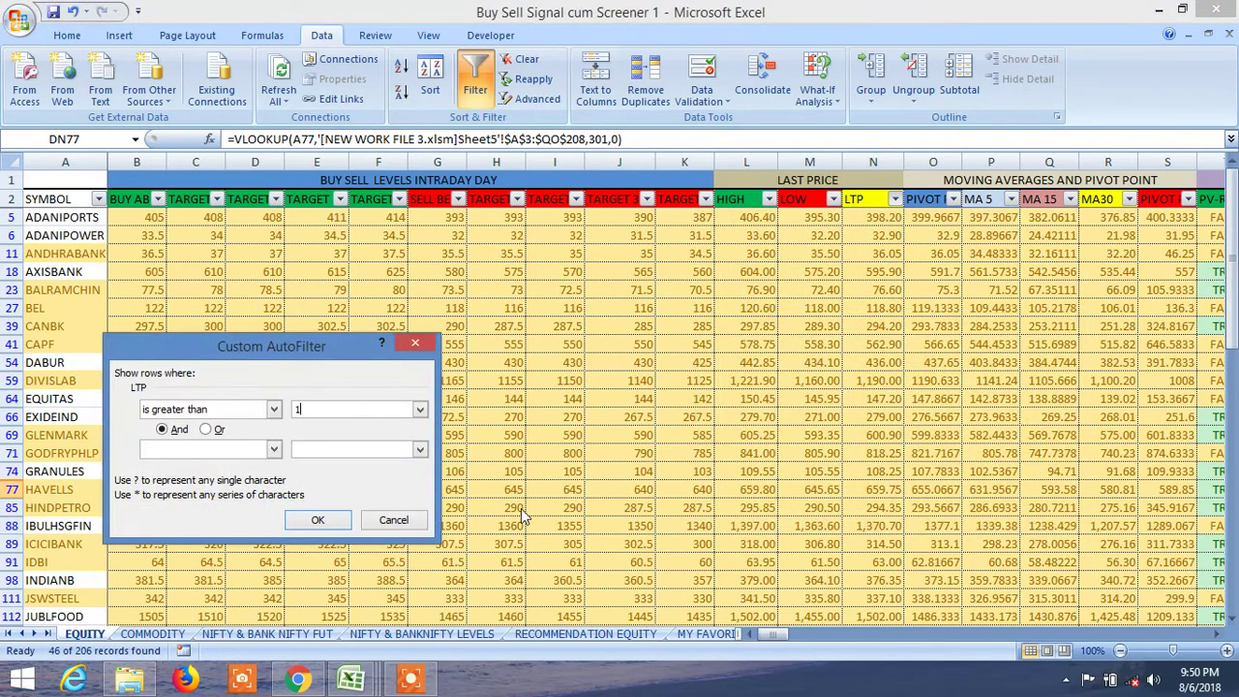
{"action": "left_click", "coordinate": [317, 520]}
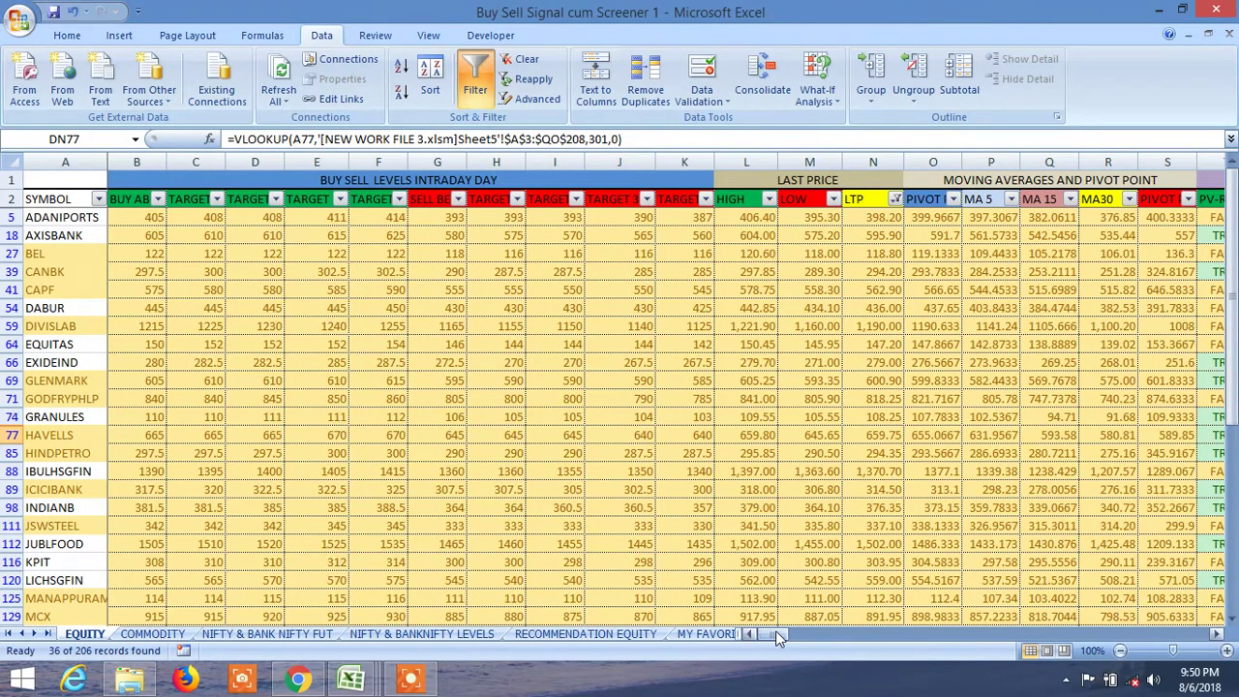
Step: Apply a number filter to the VOLATILITY DAILY column showing only values greater than or equal to 2
{"action": "left_click_drag", "start_coordinate": [764, 631], "coordinate": [975, 632]}
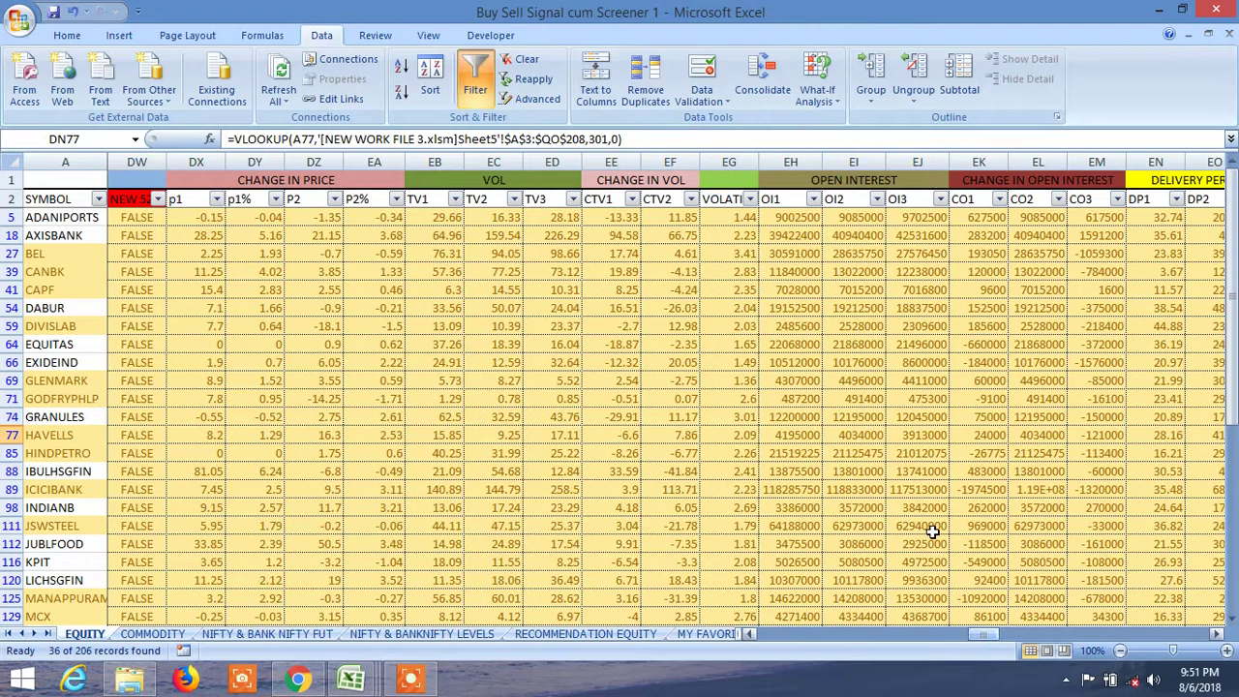
{"action": "left_click", "coordinate": [749, 198]}
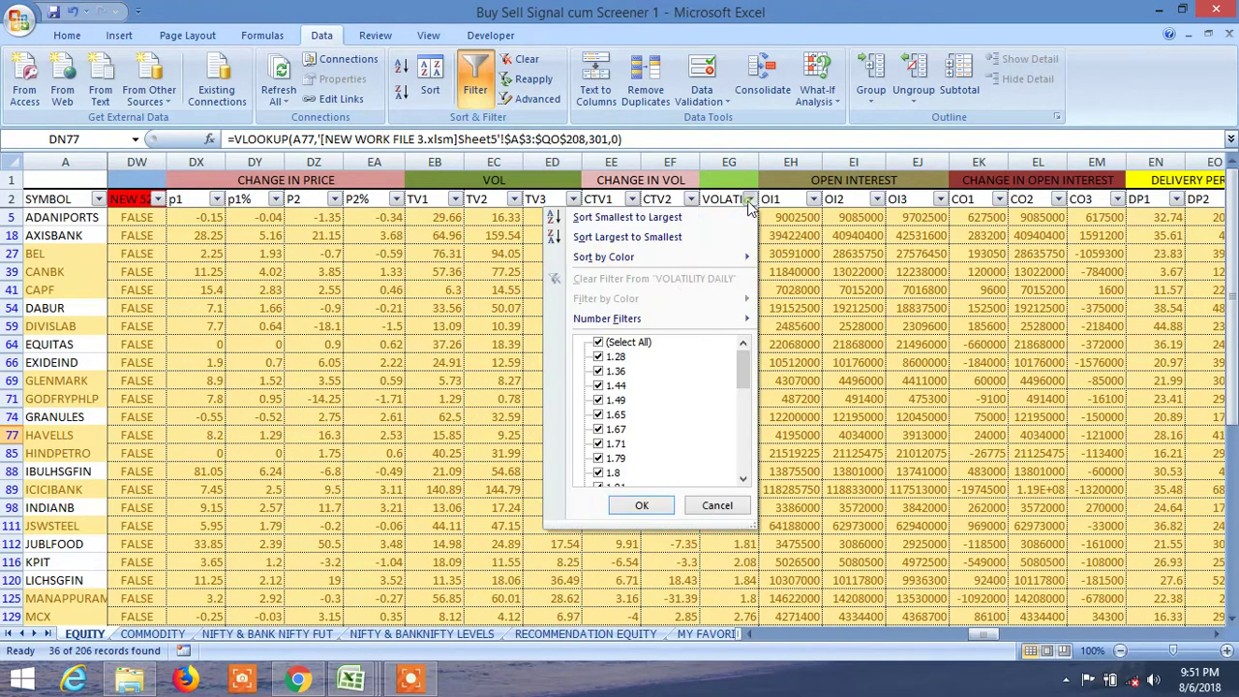
{"action": "mouse_move", "coordinate": [658, 320]}
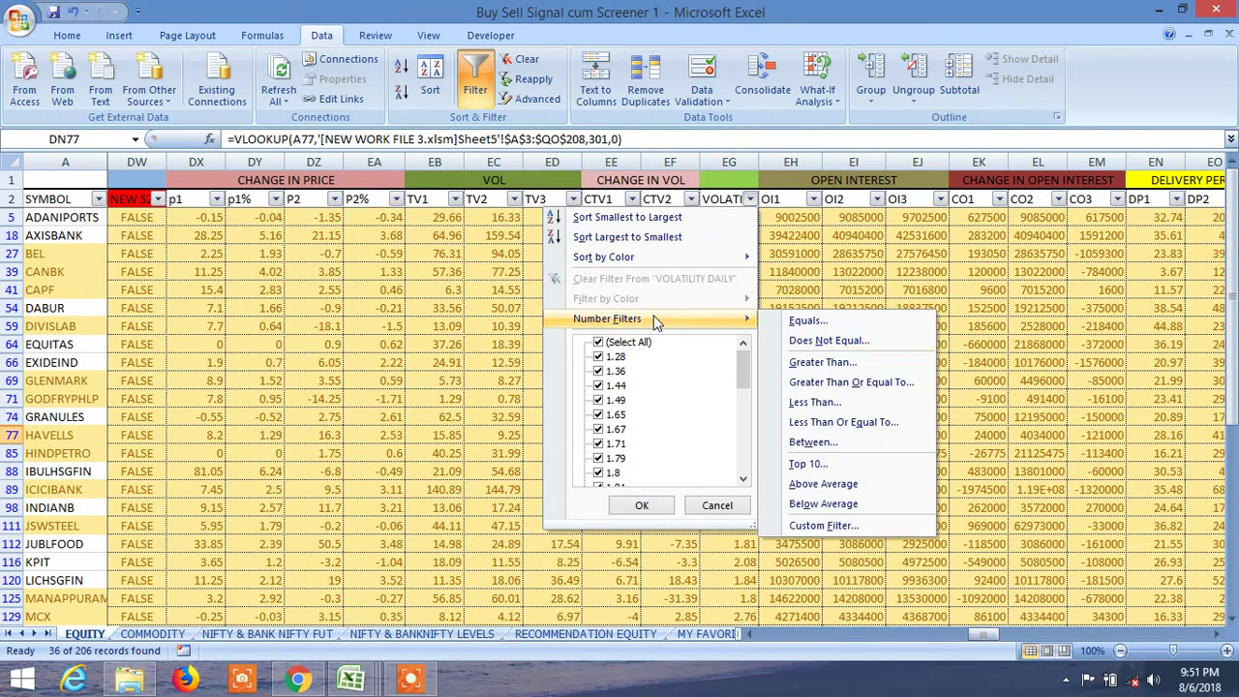
{"action": "left_click", "coordinate": [842, 381]}
{"action": "type", "text": "2"}
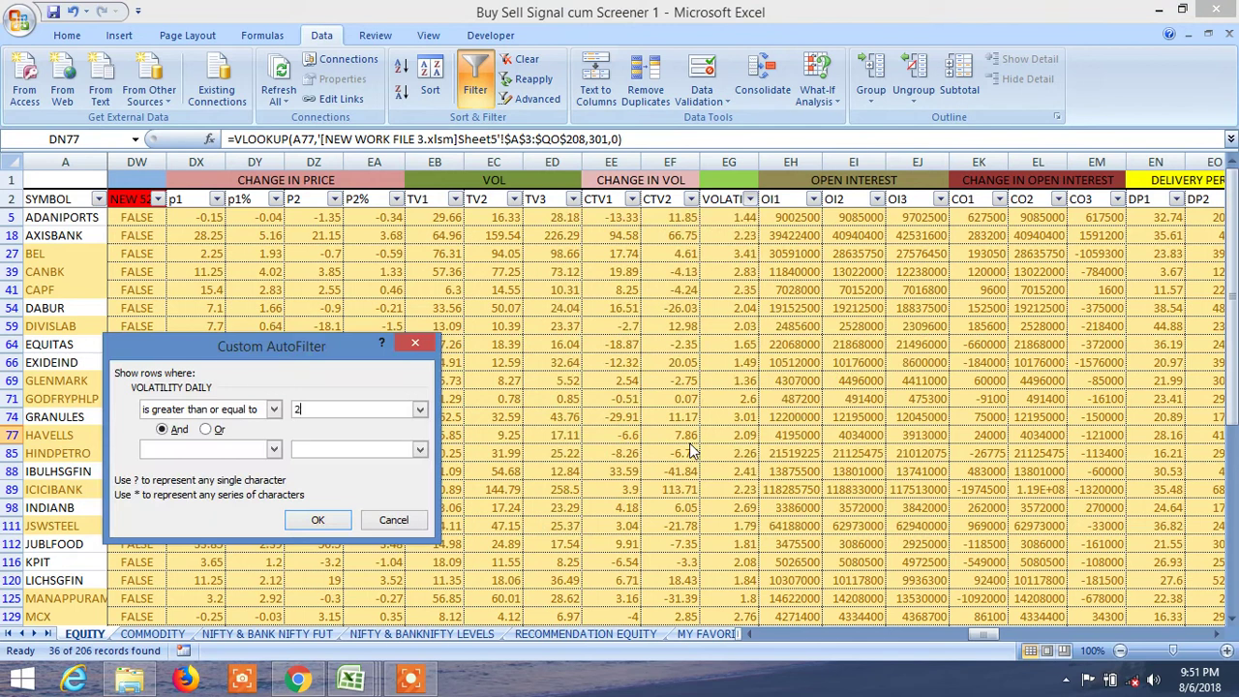
{"action": "left_click", "coordinate": [317, 520]}
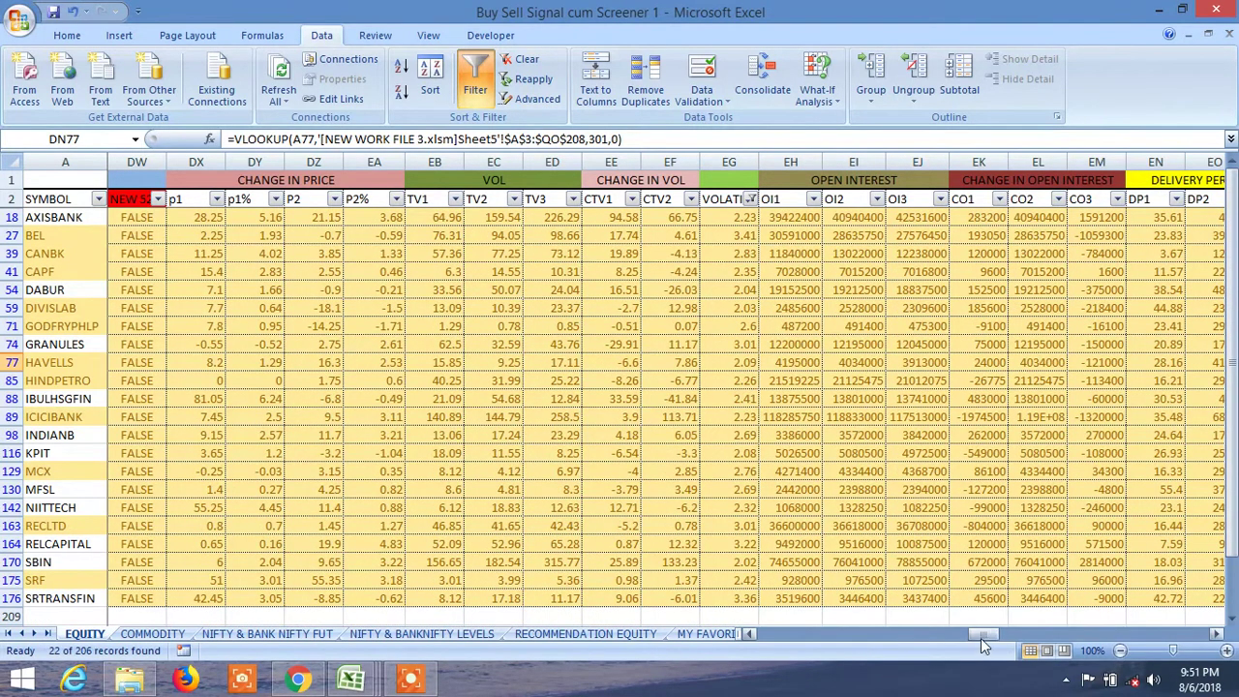
Step: Apply a number filter to the DP3 column under DELIVERY PERCENTAGE showing only values less than or equal to 20
{"action": "left_click_drag", "start_coordinate": [981, 634], "coordinate": [1014, 634]}
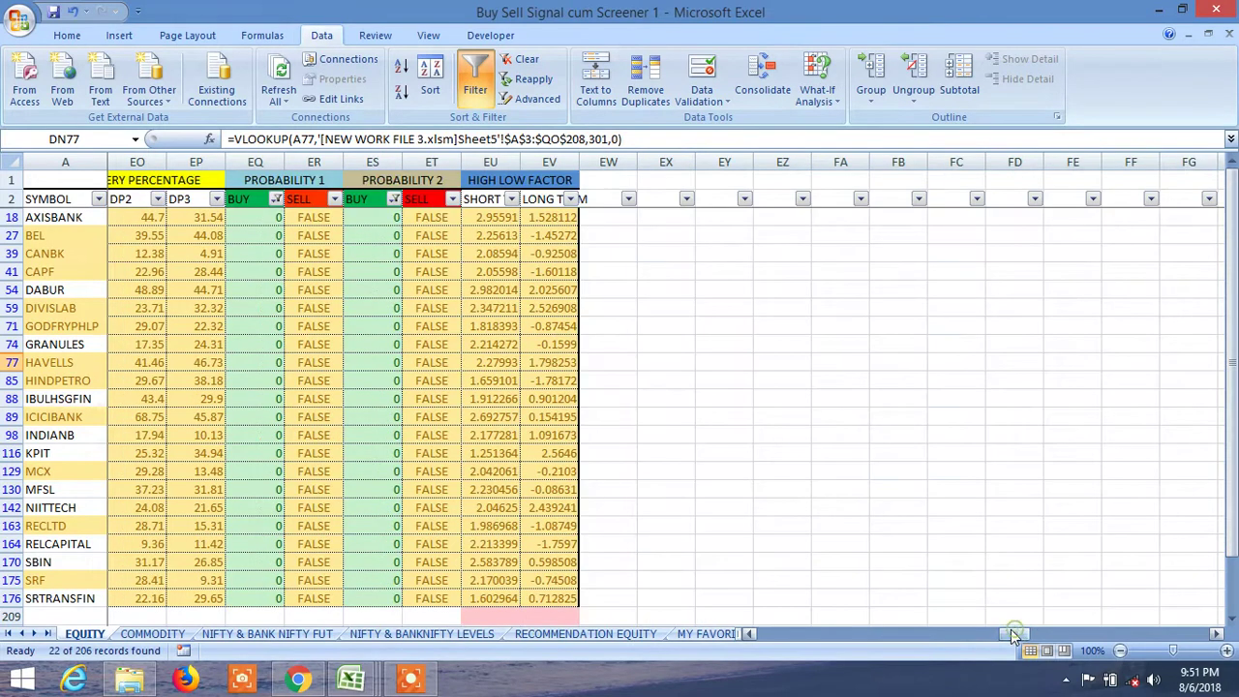
{"action": "left_click", "coordinate": [992, 635]}
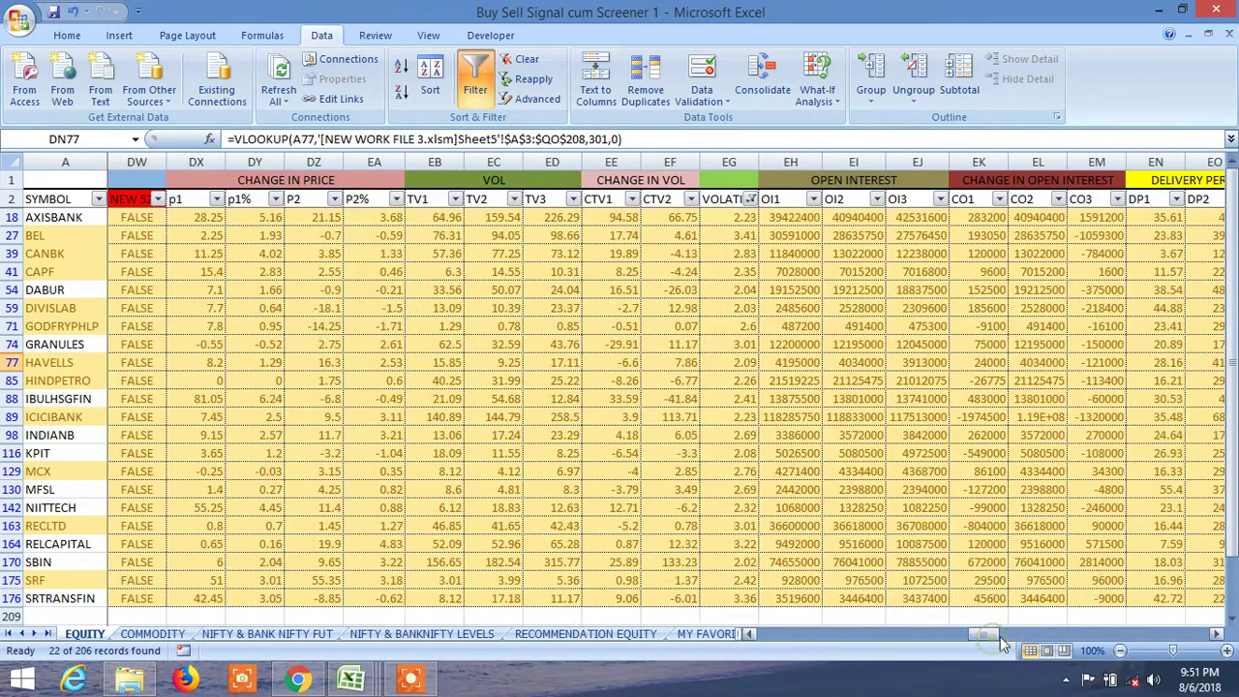
{"action": "mouse_move", "coordinate": [986, 635]}
{"action": "left_mouse_down"}
{"action": "mouse_move", "coordinate": [1003, 636]}
{"action": "mouse_move", "coordinate": [994, 647]}
{"action": "left_mouse_up"}
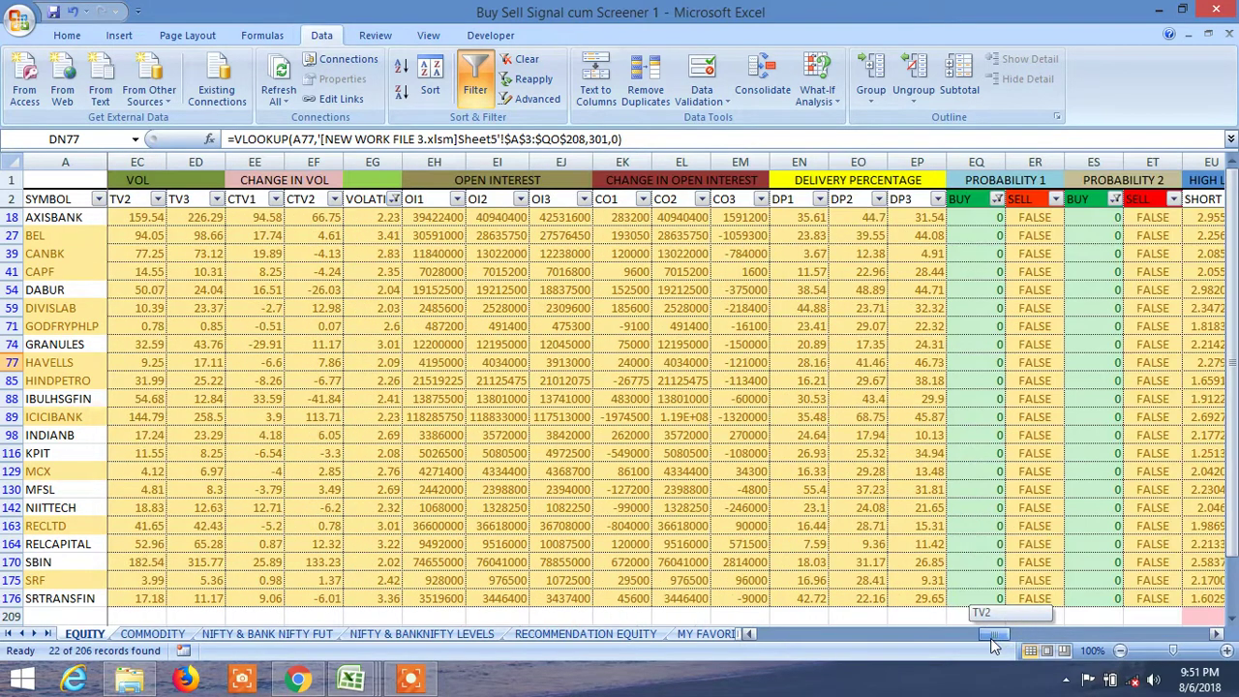
{"action": "left_click", "coordinate": [936, 200]}
{"action": "mouse_move", "coordinate": [818, 319]}
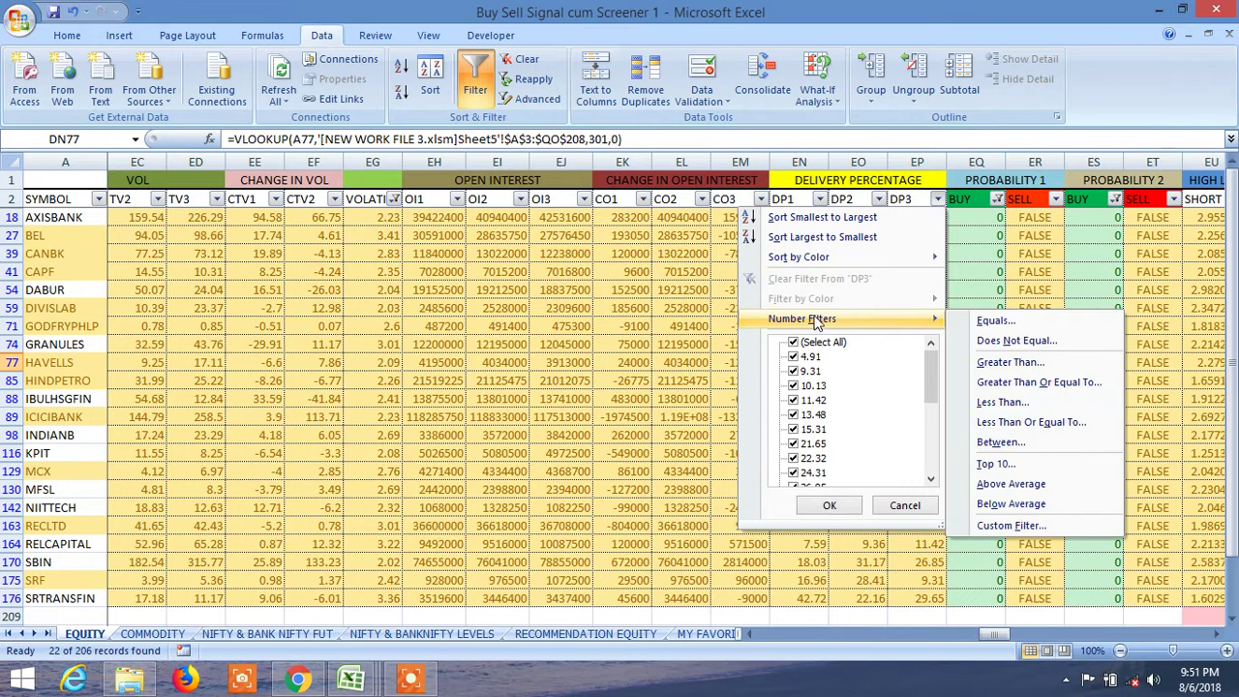
{"action": "left_click", "coordinate": [1031, 432]}
{"action": "type", "text": "20"}
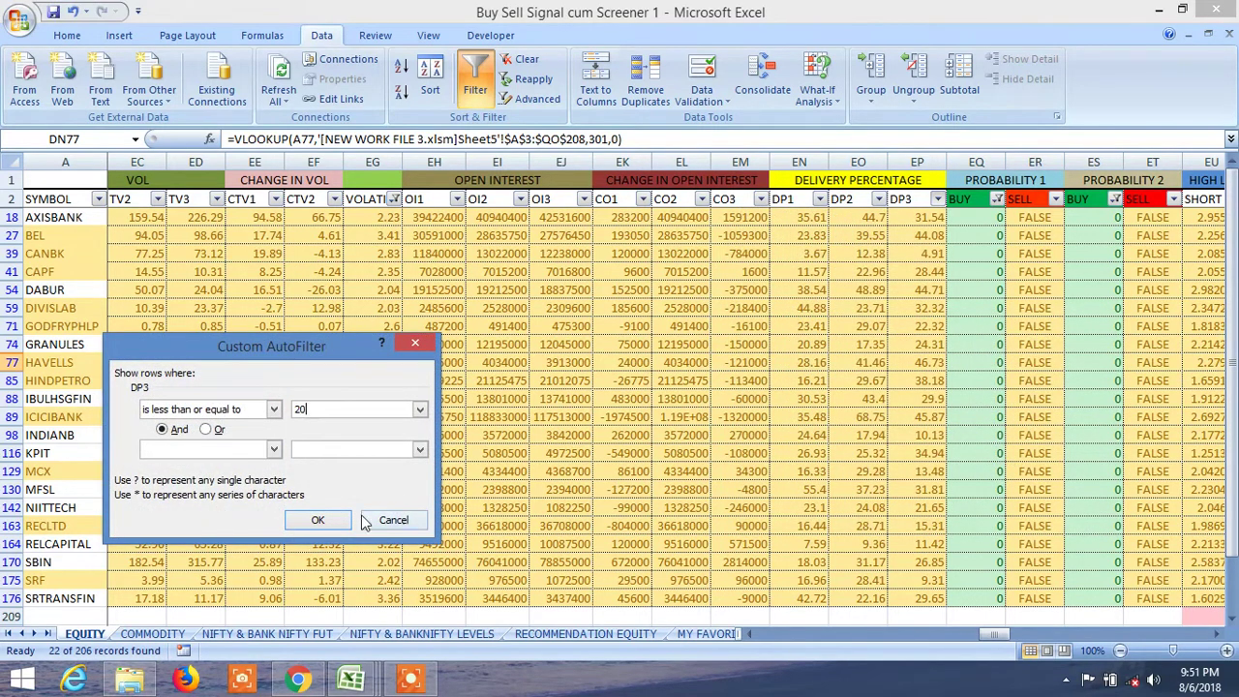
{"action": "left_click", "coordinate": [319, 520]}
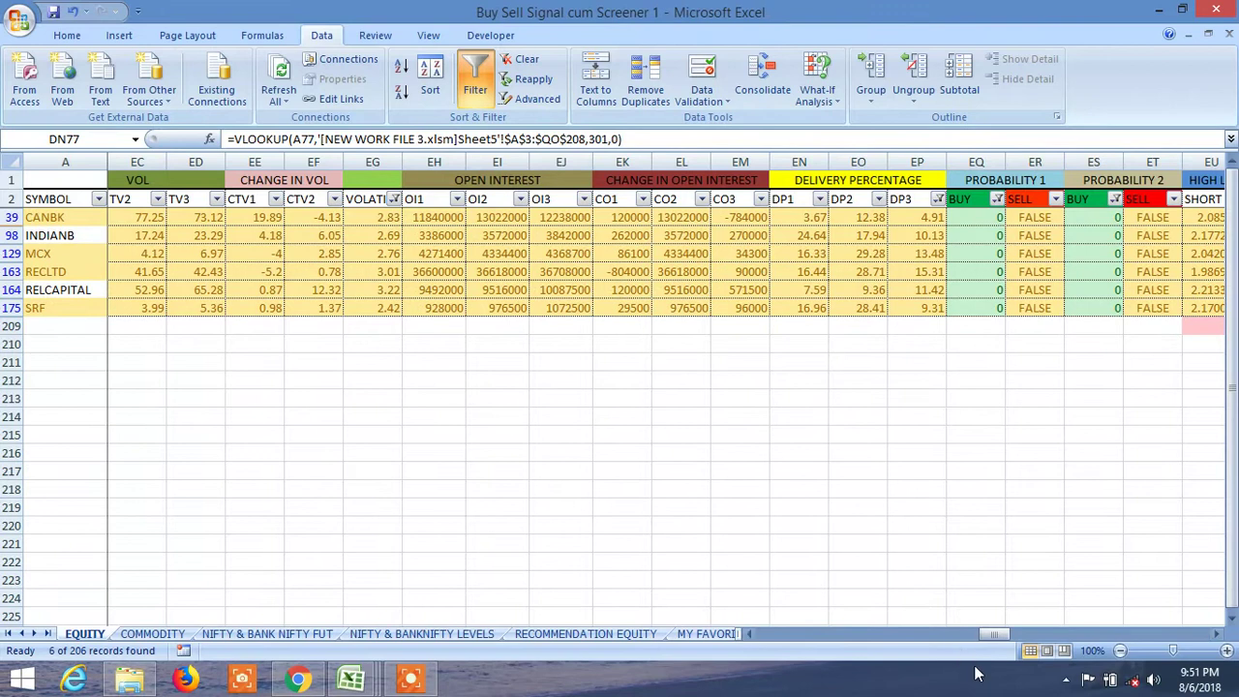
Step: Filter the PV-R1 column of the intraday LTP position section to exclude FALSE and keep only TRUE
{"action": "left_click", "coordinate": [1021, 630]}
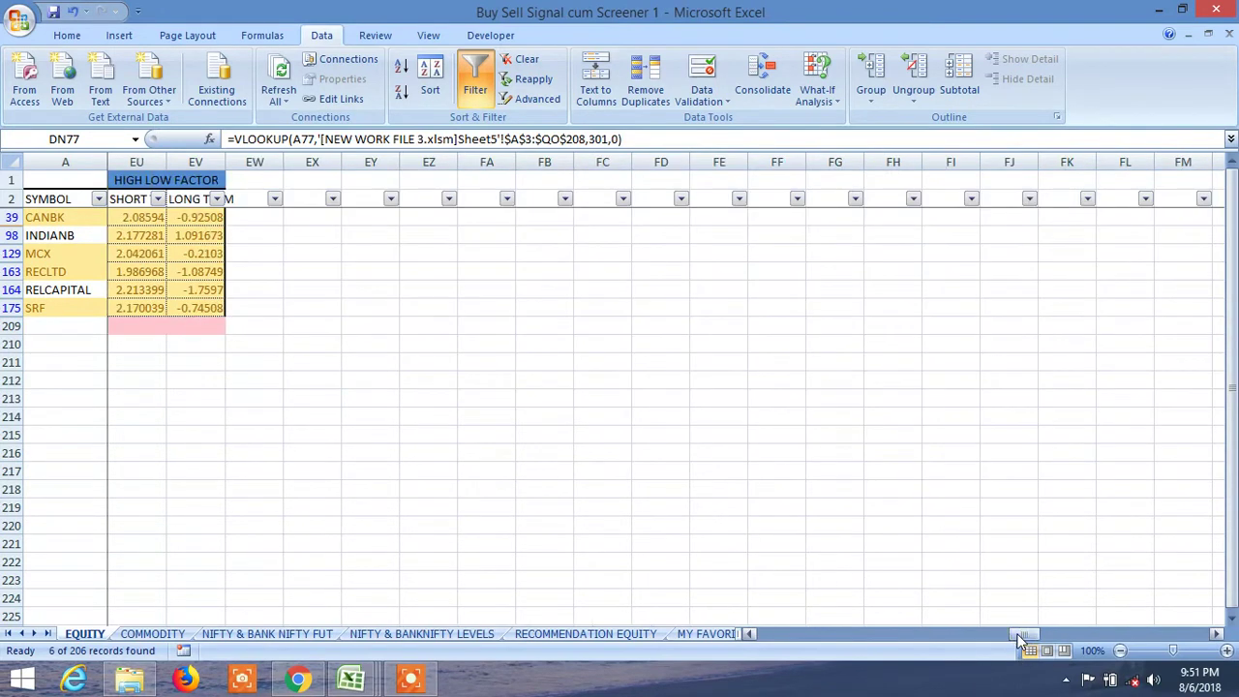
{"action": "left_click_drag", "start_coordinate": [1006, 642], "coordinate": [786, 664]}
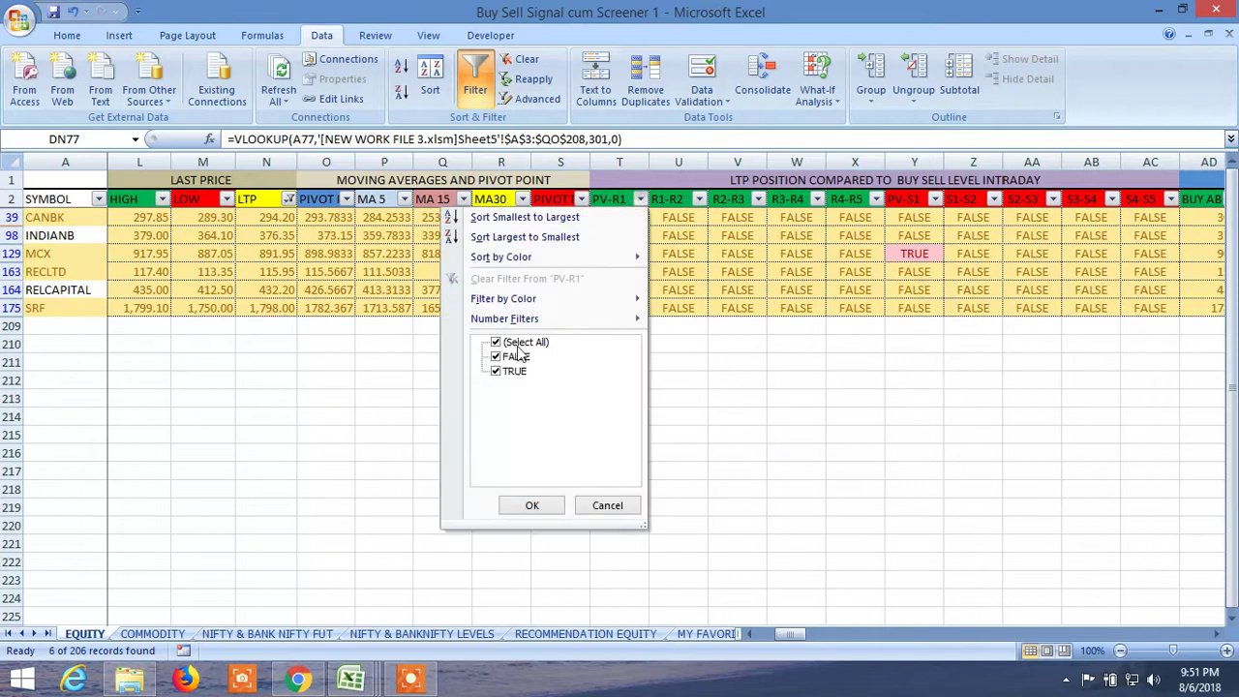
{"action": "left_click", "coordinate": [495, 357]}
{"action": "left_click", "coordinate": [531, 504]}
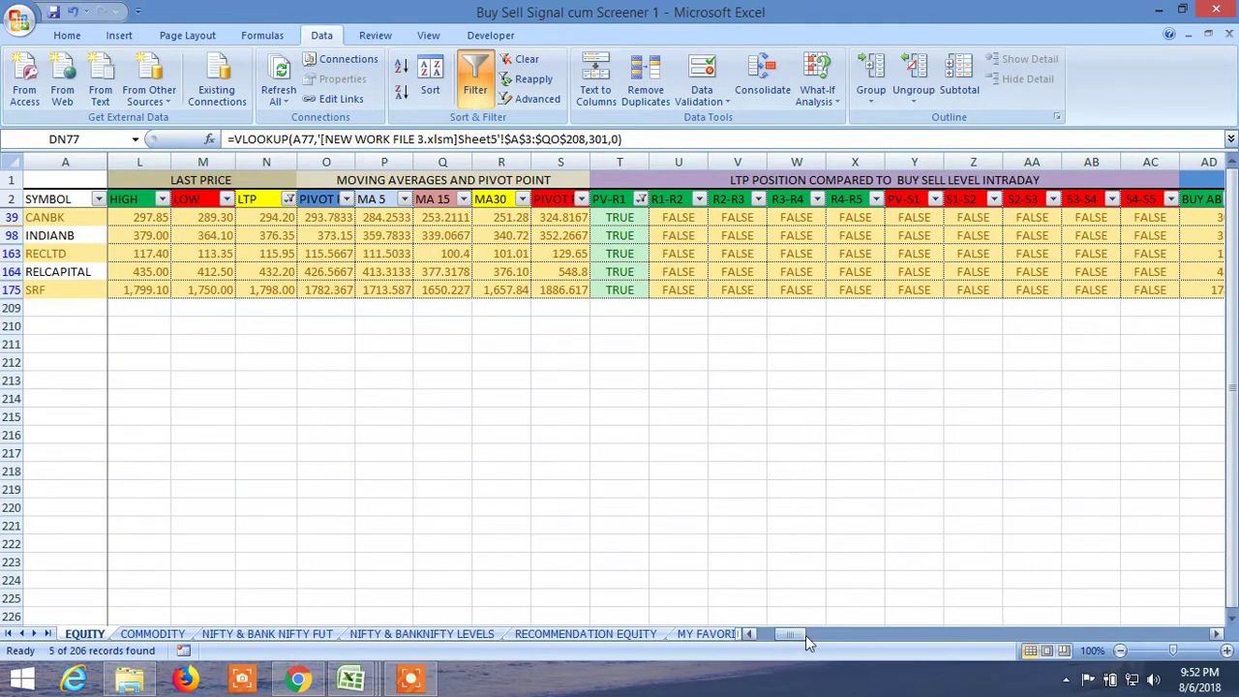
Step: Filter the PV-R1 column under LTP POSITION COMPARED TO BUY SELL LEVELS SWING TRADE to show only TRUE
{"action": "mouse_move", "coordinate": [812, 634]}
{"action": "left_mouse_down"}
{"action": "mouse_move", "coordinate": [837, 630]}
{"action": "mouse_move", "coordinate": [813, 629]}
{"action": "left_mouse_up"}
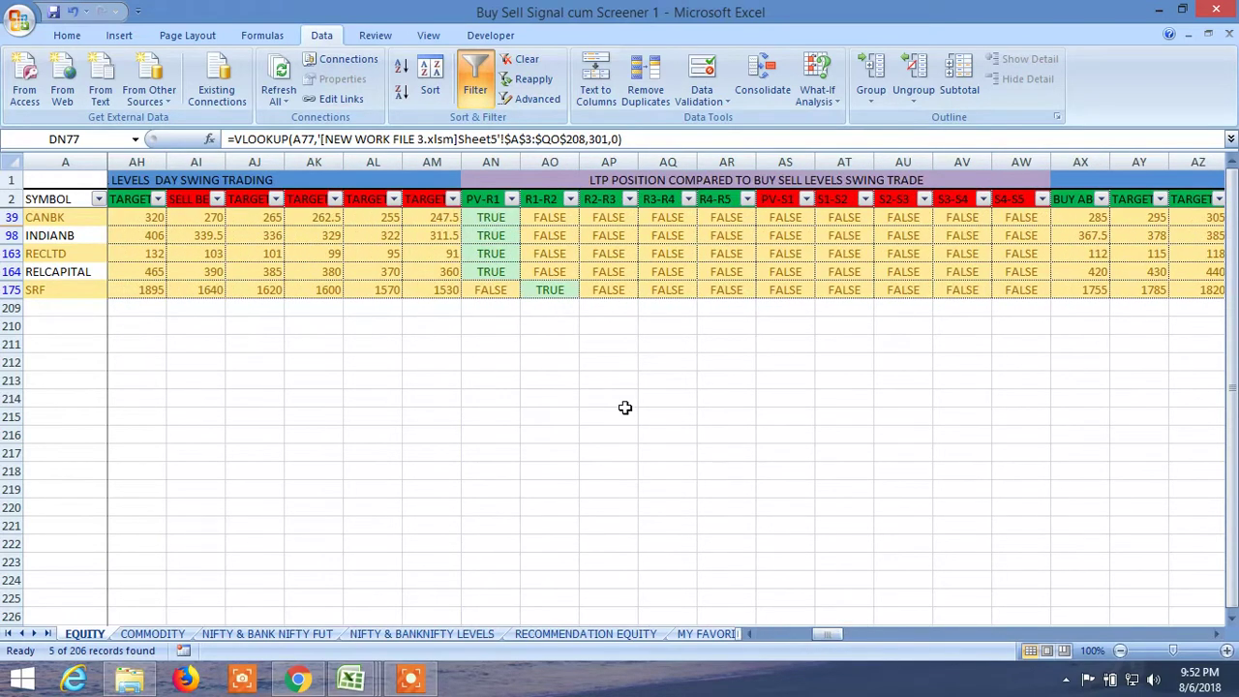
{"action": "left_click", "coordinate": [511, 200]}
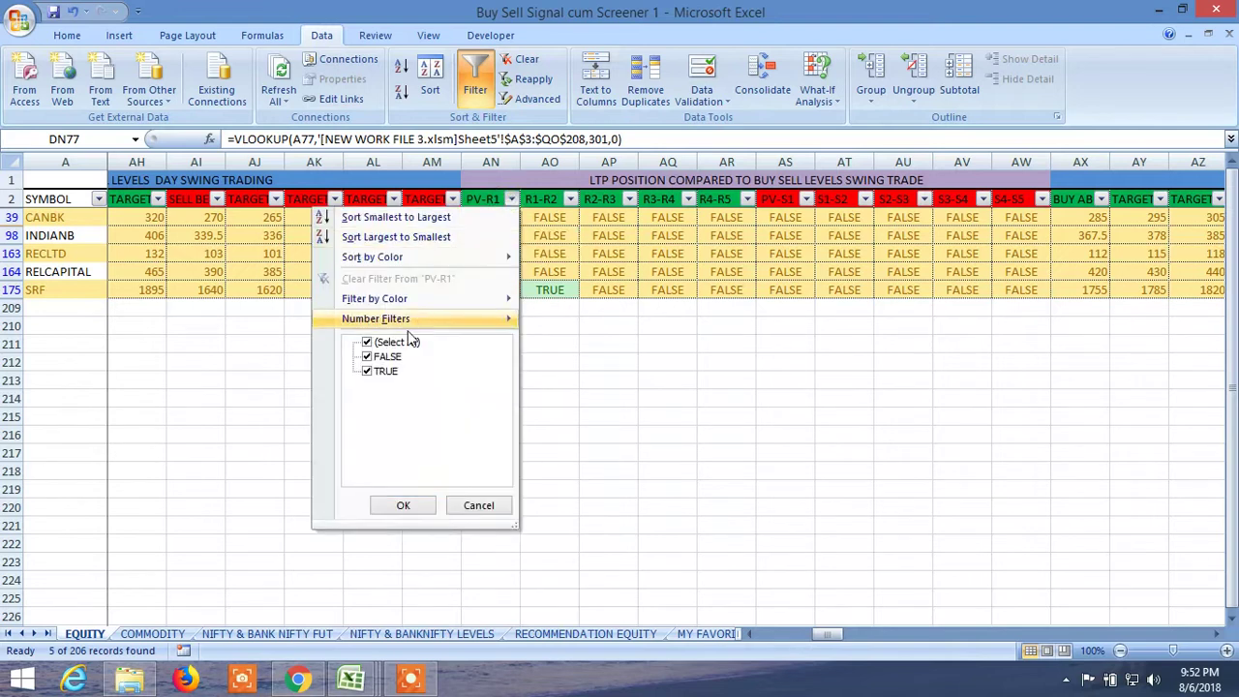
{"action": "left_click", "coordinate": [367, 357]}
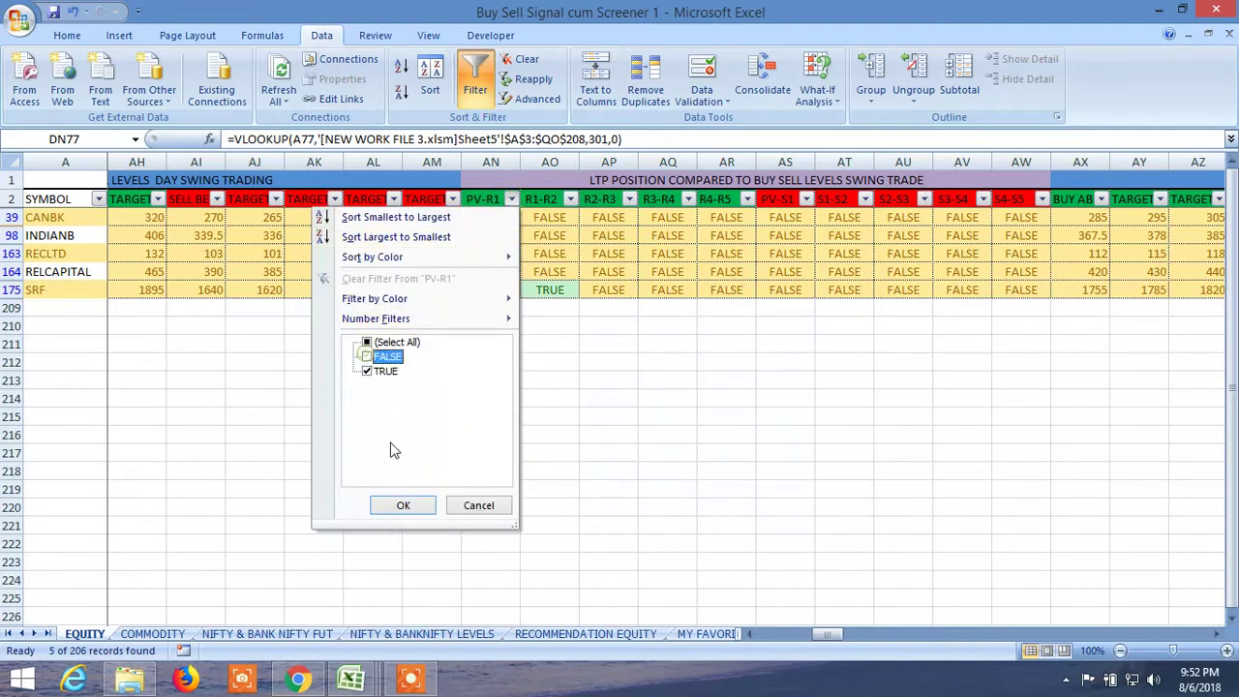
{"action": "left_click", "coordinate": [402, 505]}
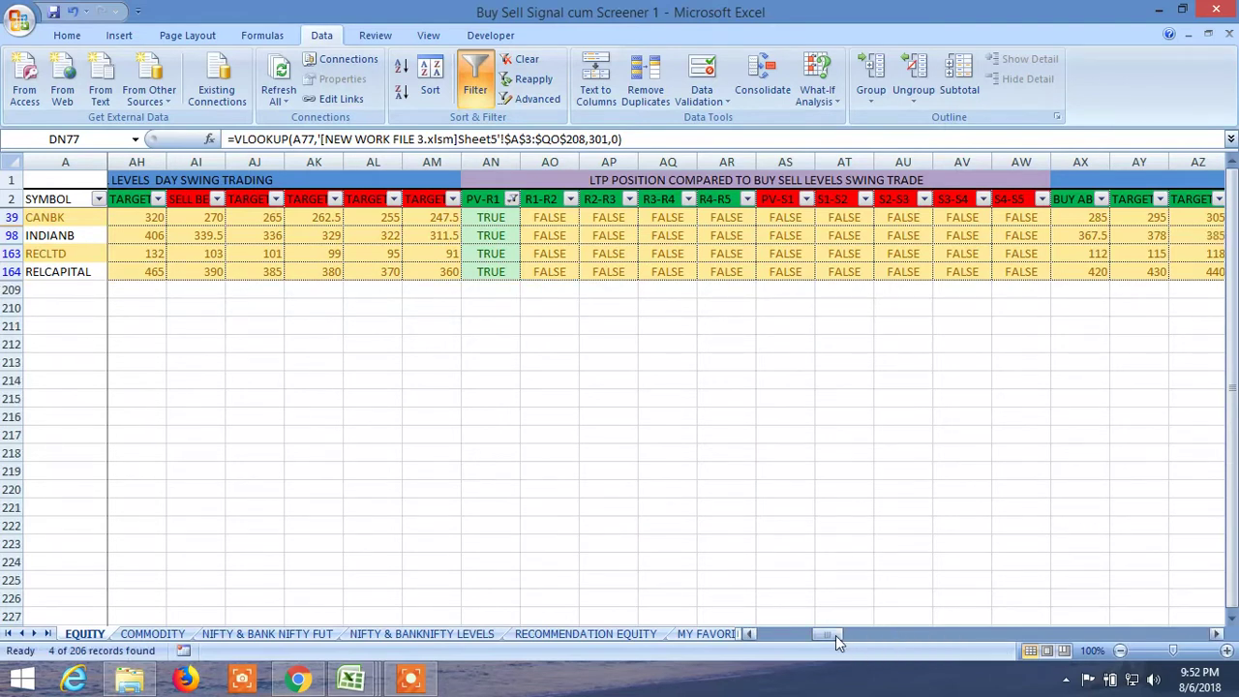
Step: Filter the R2-R3 column of the short term LTP position section to show only TRUE, and return to the sheet's first columns
{"action": "left_click_drag", "start_coordinate": [829, 633], "coordinate": [862, 636]}
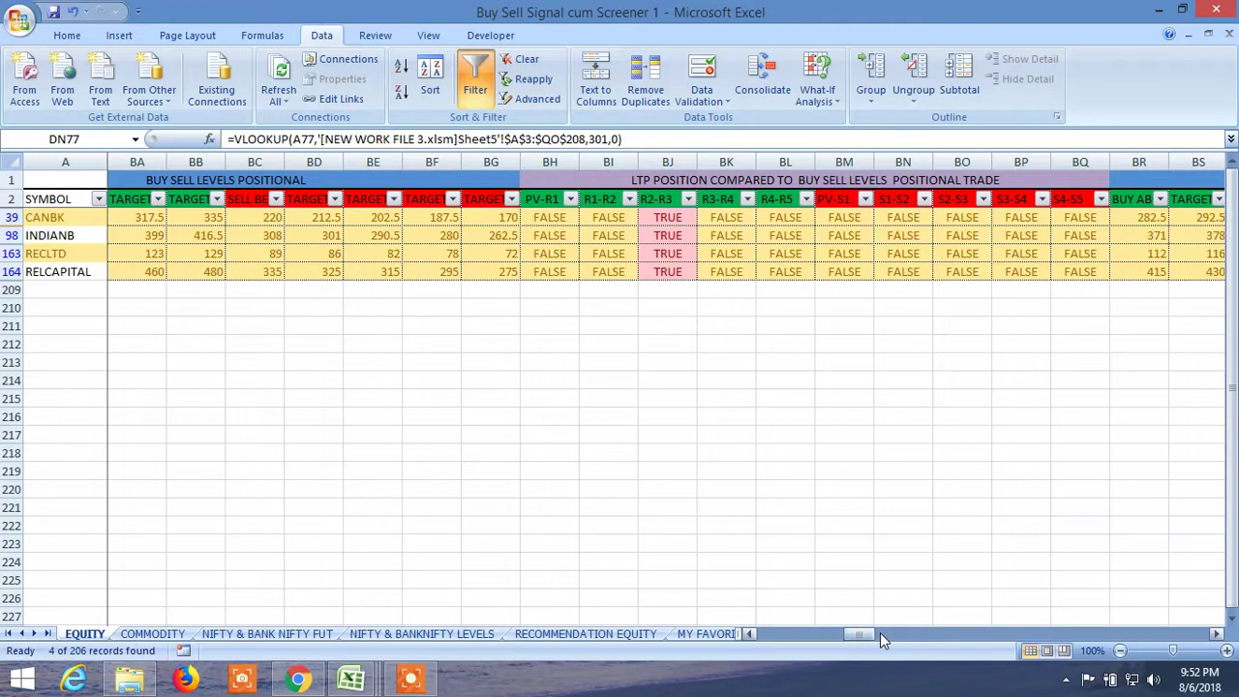
{"action": "left_click", "coordinate": [880, 632]}
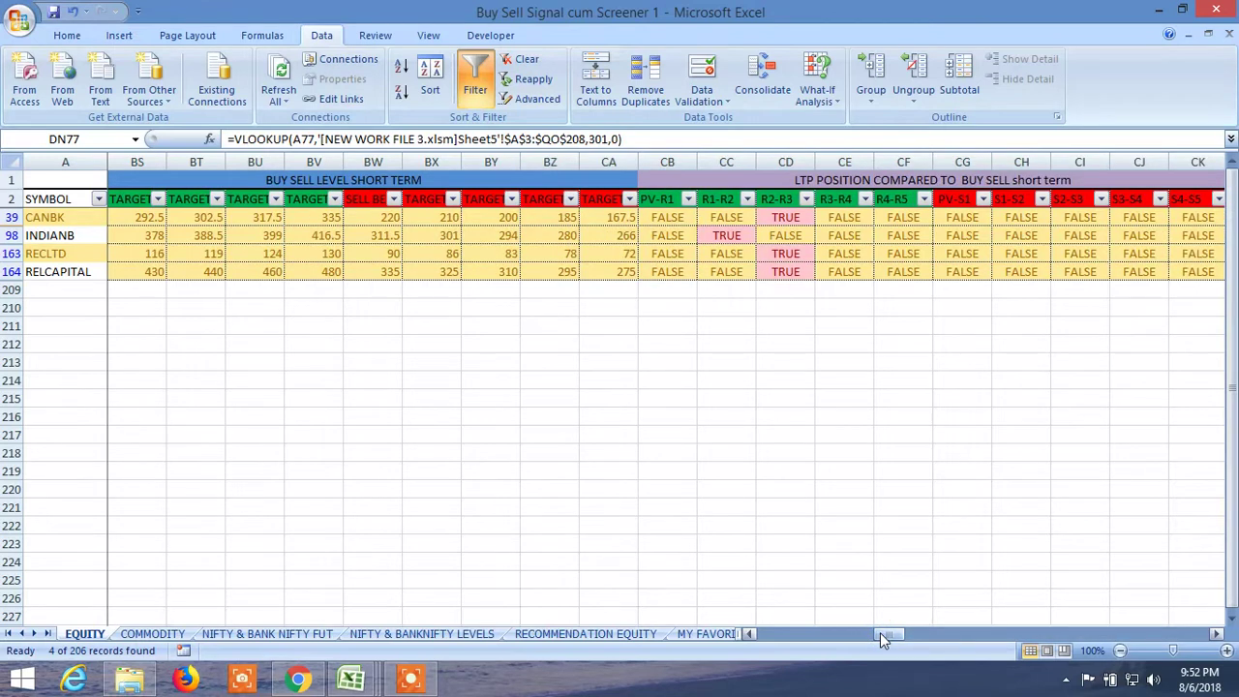
{"action": "left_click", "coordinate": [805, 199]}
{"action": "left_click", "coordinate": [664, 357]}
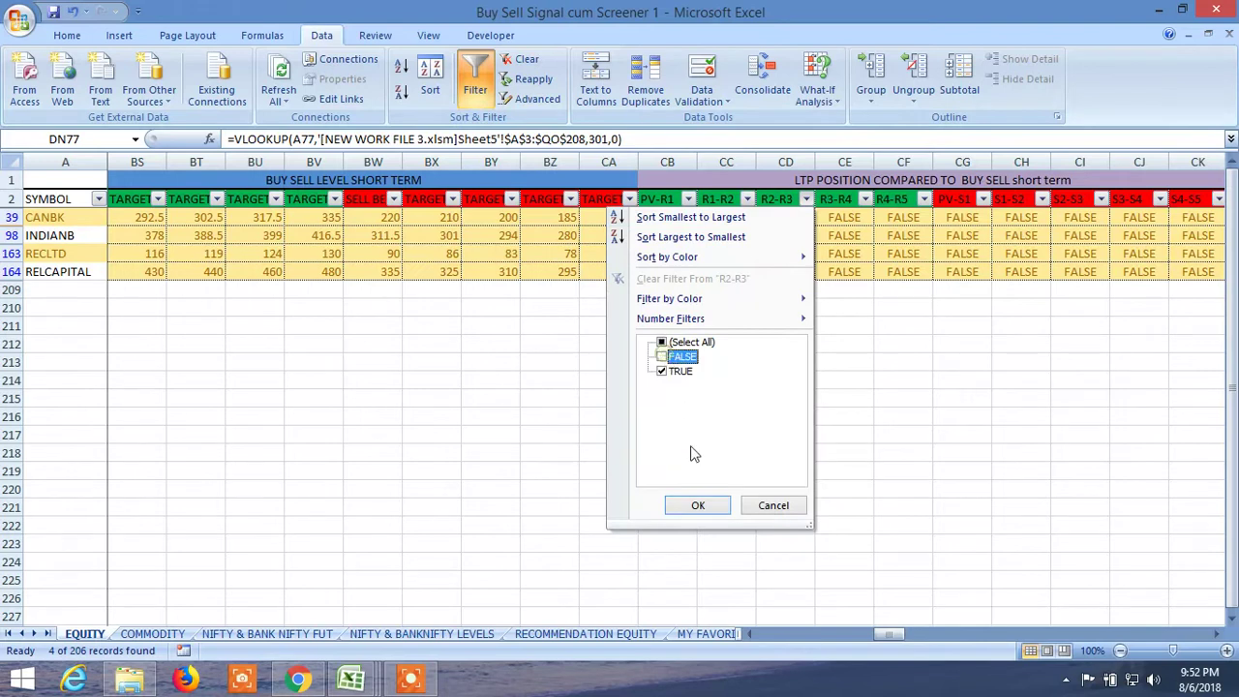
{"action": "left_click", "coordinate": [697, 505]}
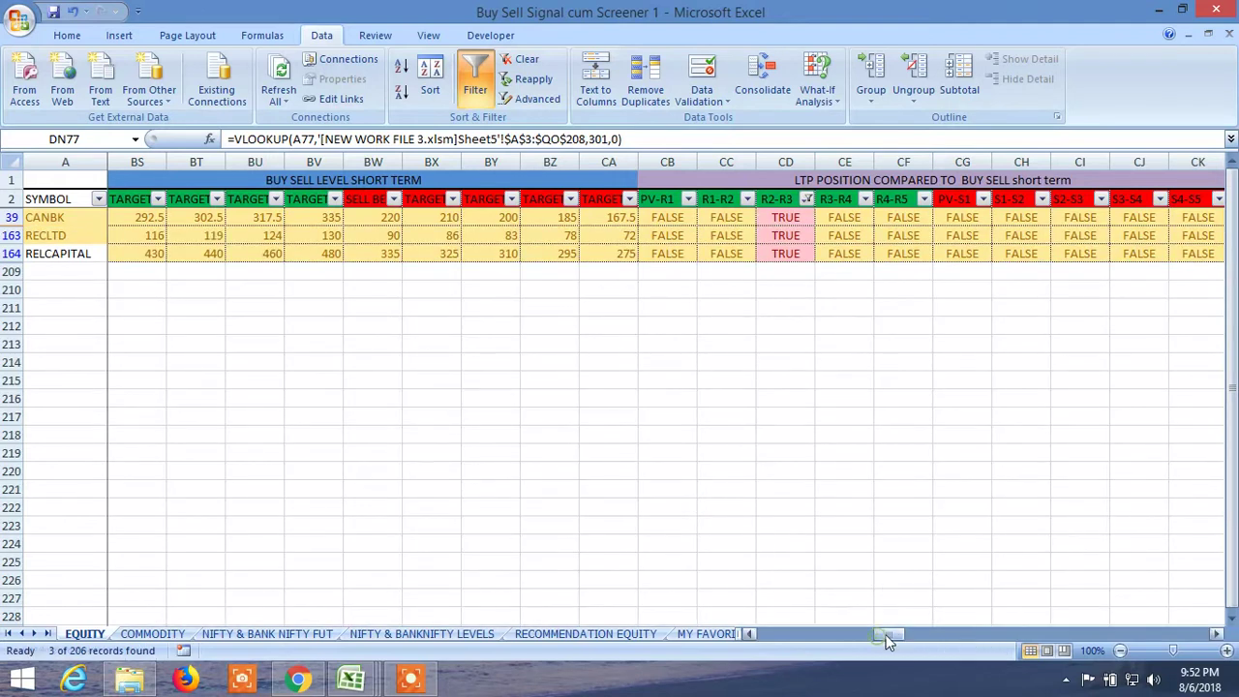
{"action": "left_click_drag", "start_coordinate": [885, 634], "coordinate": [772, 634]}
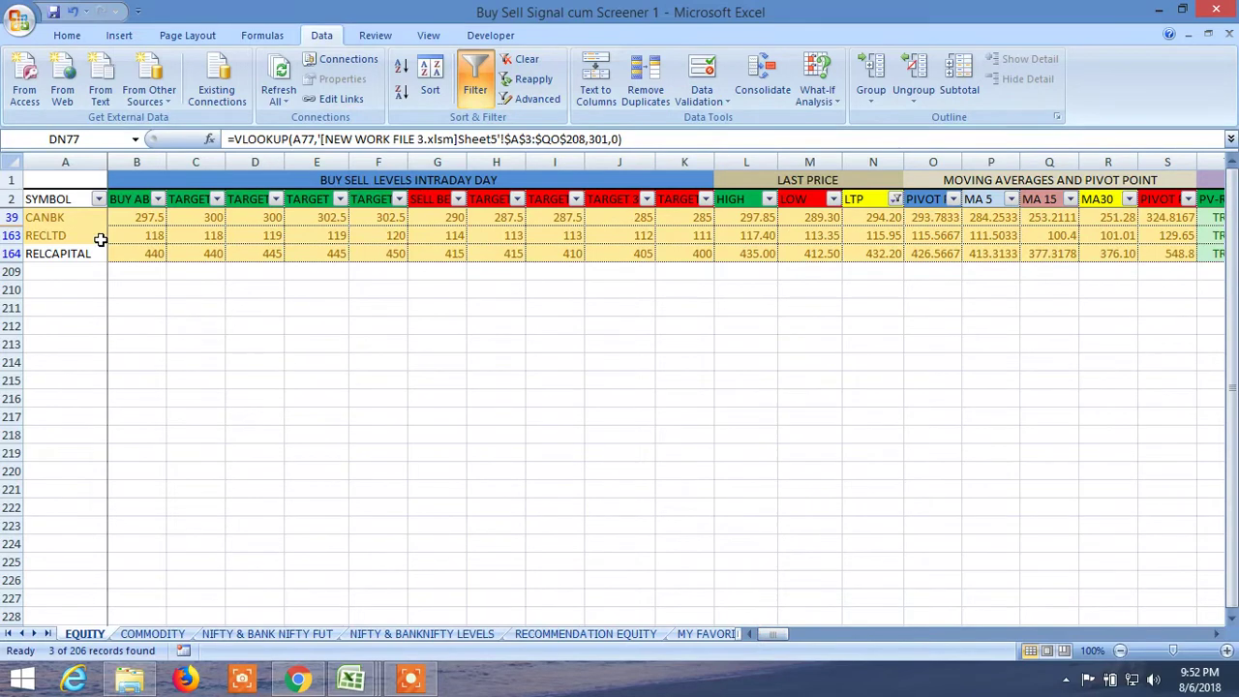